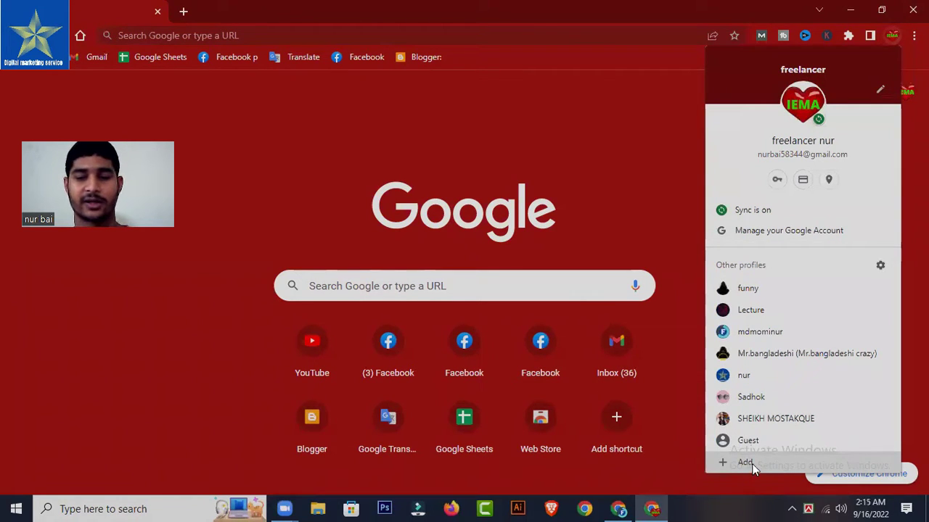
Add a new Chrome profile from the profile menu and choose Sign in for it
{"action": "left_click", "coordinate": [745, 463]}
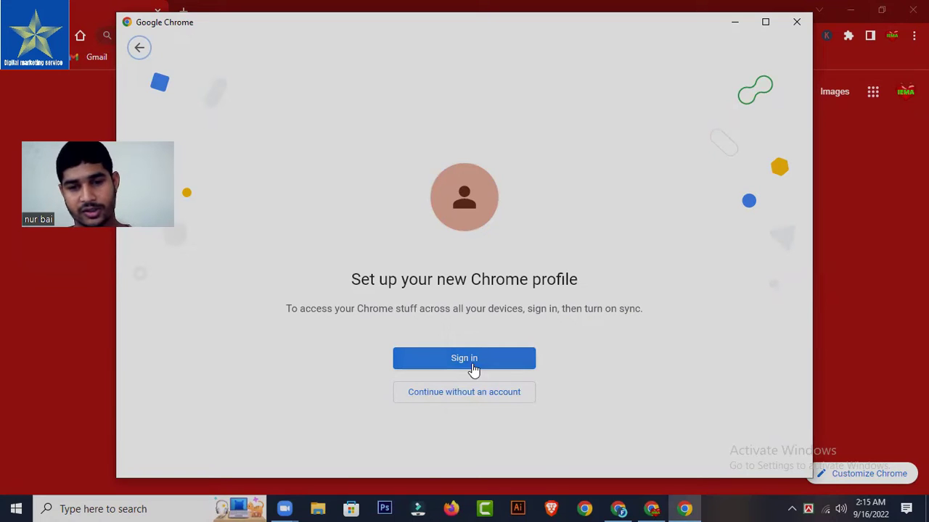
{"action": "left_click", "coordinate": [474, 360]}
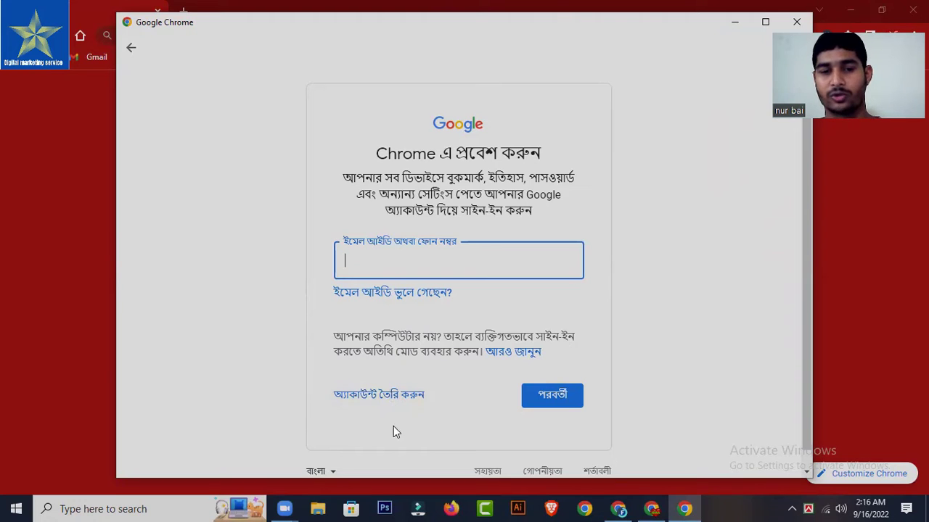
Create a Google account for personal use and enter the first name and surname
{"action": "left_click", "coordinate": [389, 399]}
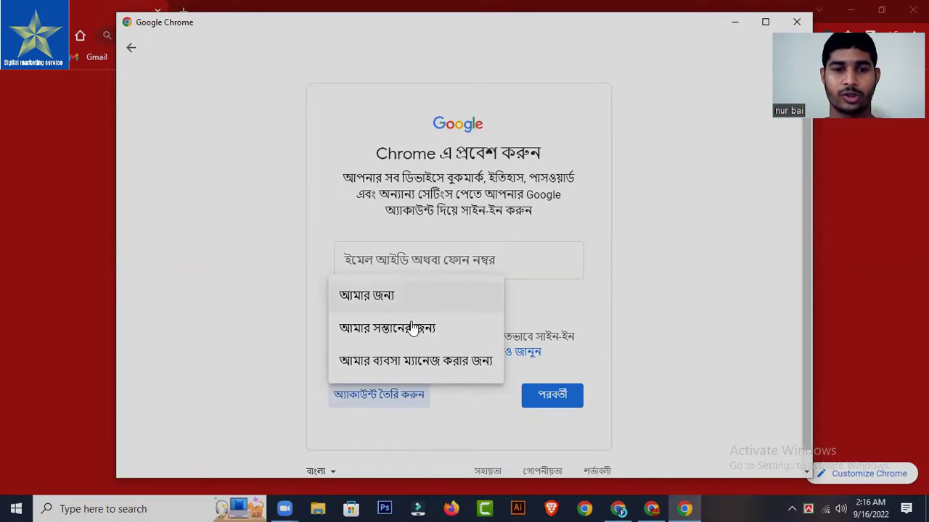
{"action": "left_click", "coordinate": [366, 303]}
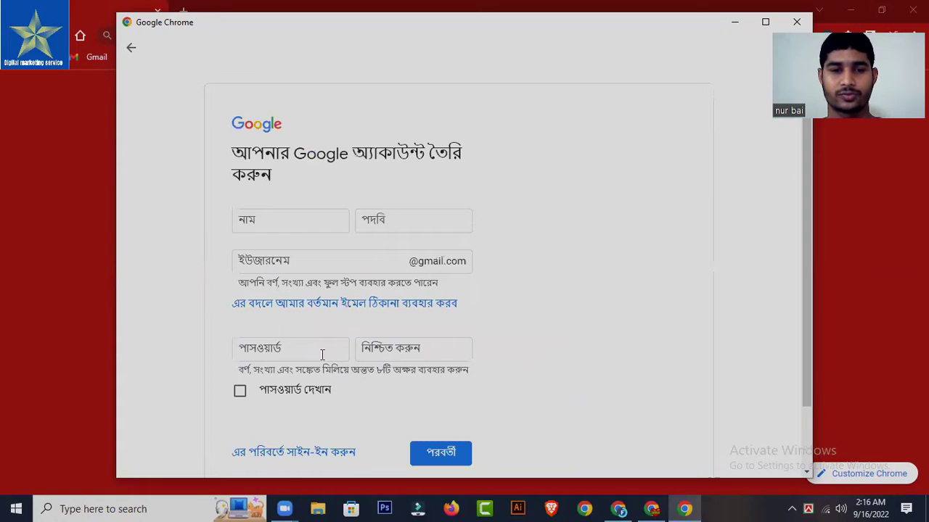
{"action": "left_click", "coordinate": [278, 219]}
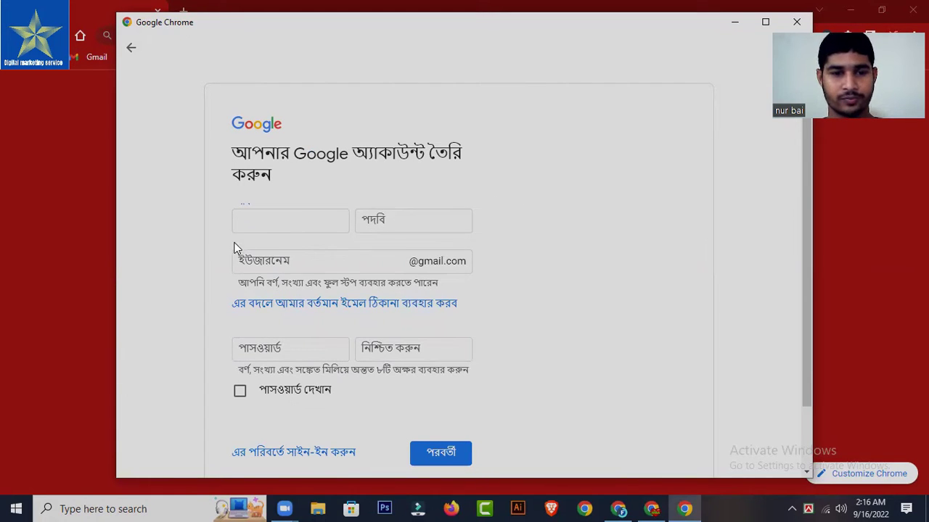
{"action": "left_click", "coordinate": [417, 214]}
{"action": "left_click", "coordinate": [281, 224]}
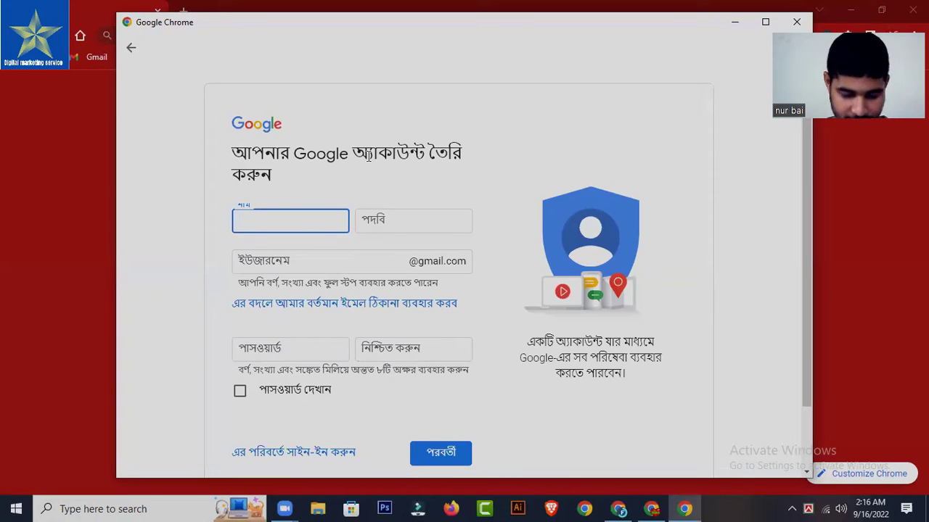
{"action": "type", "text": "nur"}
{"action": "left_click", "coordinate": [411, 214]}
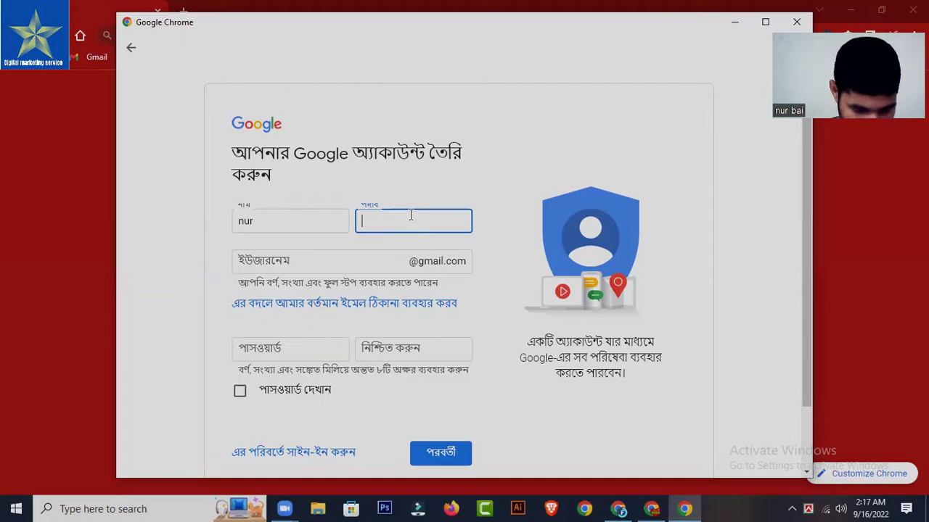
{"action": "type", "text": "bai"}
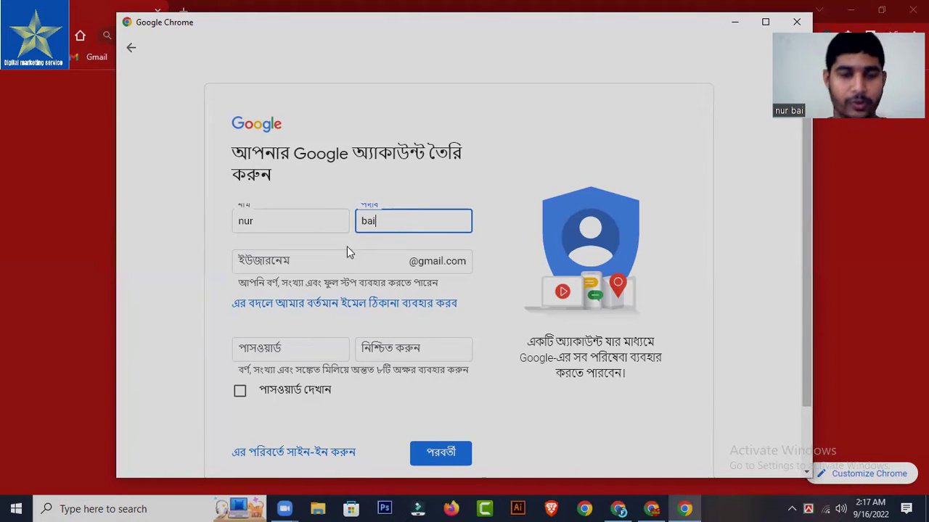
{"action": "left_click", "coordinate": [294, 259]}
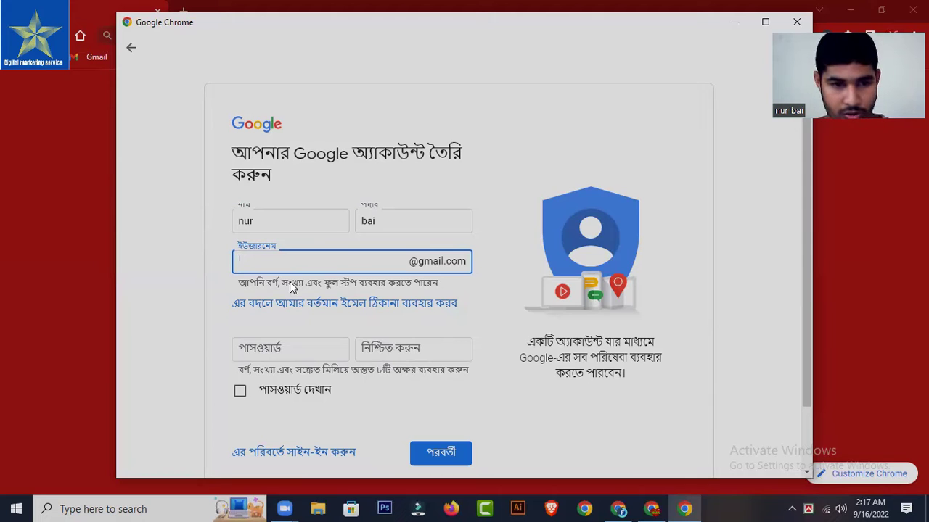
Enter a Gmail username, change its ending when it is taken, set the password, and submit
{"action": "key", "text": "Tab"}
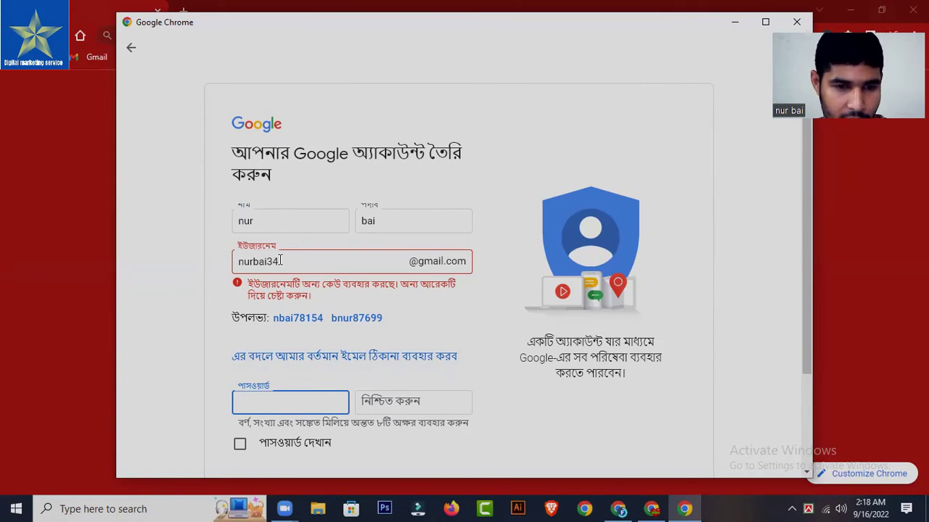
{"action": "left_click", "coordinate": [276, 261]}
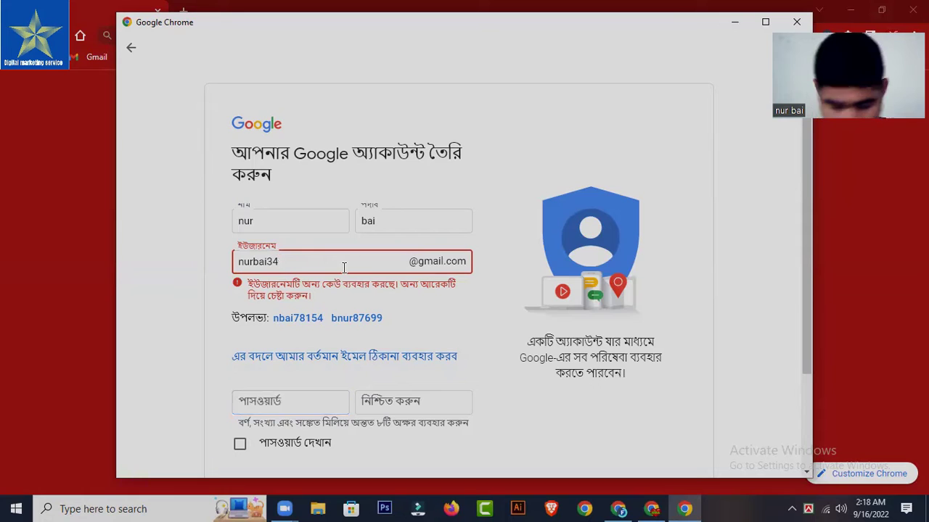
{"action": "key", "text": "BackSpace"}
{"action": "key", "text": "BackSpace"}
{"action": "key", "text": "Tab"}
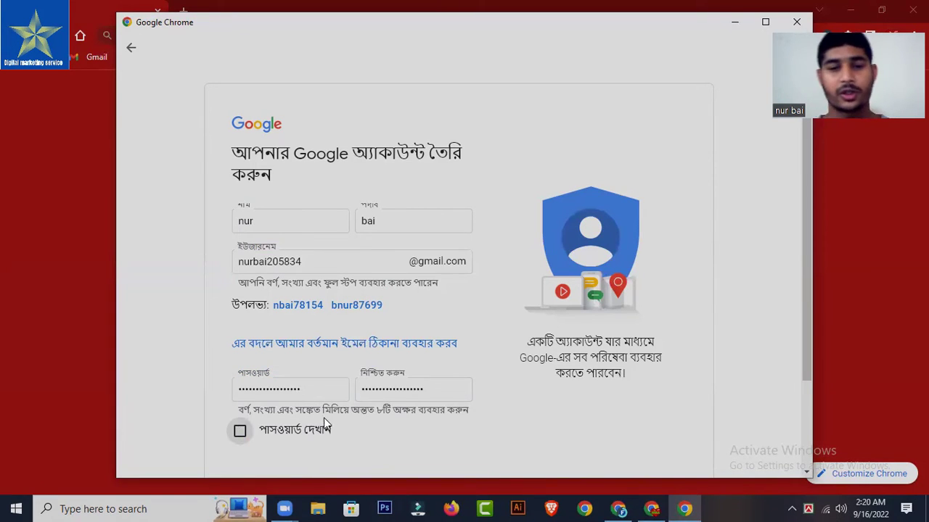
{"action": "scroll", "coordinate": [312, 398], "scroll_direction": "down", "scroll_amount": 3}
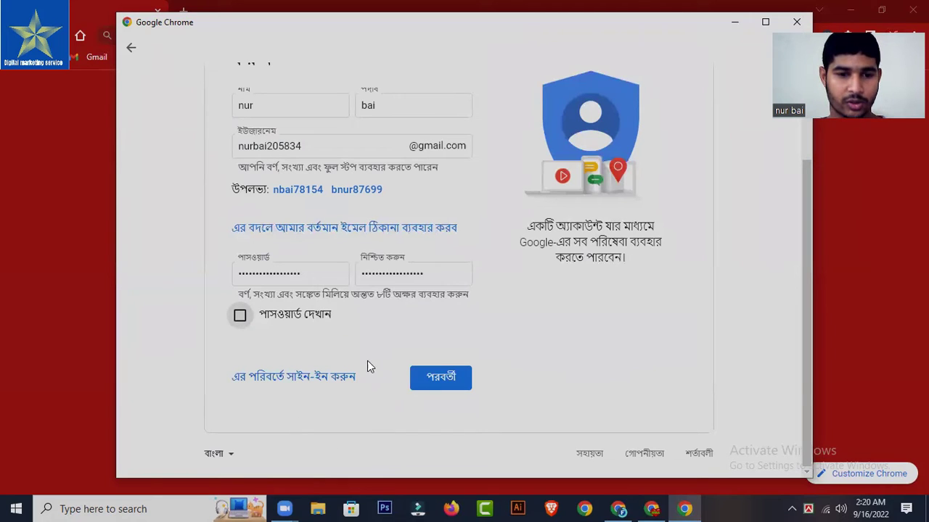
{"action": "left_click", "coordinate": [458, 392]}
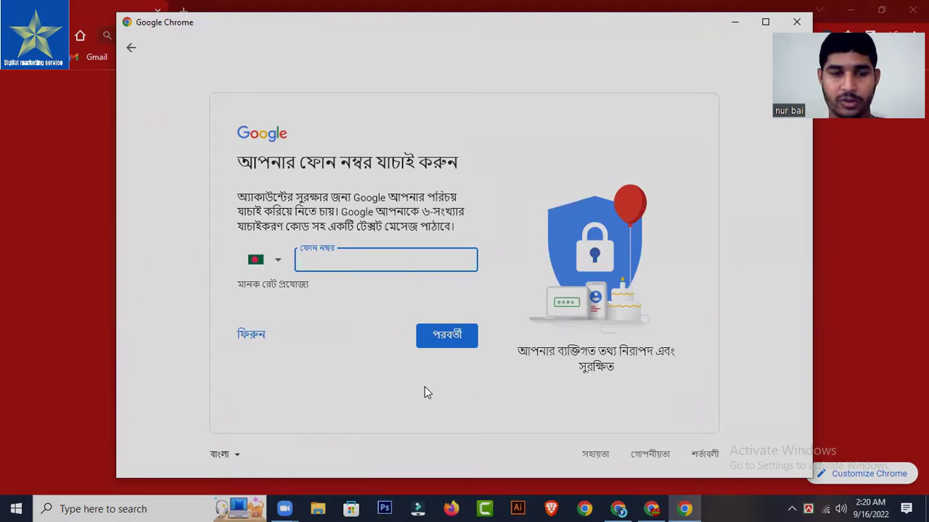
Keep Bangladesh (+880) as the country code, paste the phone number, and request a verification code
{"action": "left_click", "coordinate": [277, 265]}
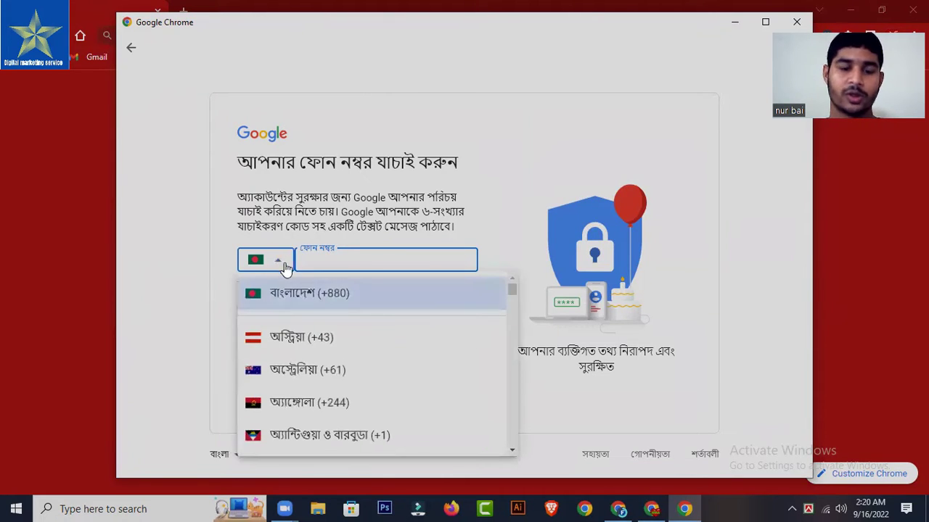
{"action": "scroll", "coordinate": [301, 392], "scroll_direction": "down", "scroll_amount": 10}
{"action": "scroll", "coordinate": [297, 384], "scroll_direction": "up", "scroll_amount": 9}
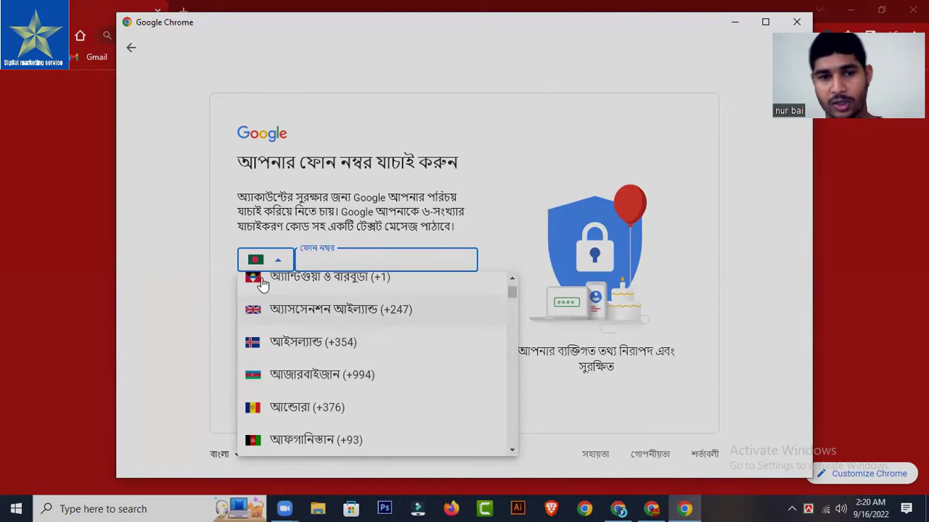
{"action": "scroll", "coordinate": [319, 359], "scroll_direction": "up", "scroll_amount": 3}
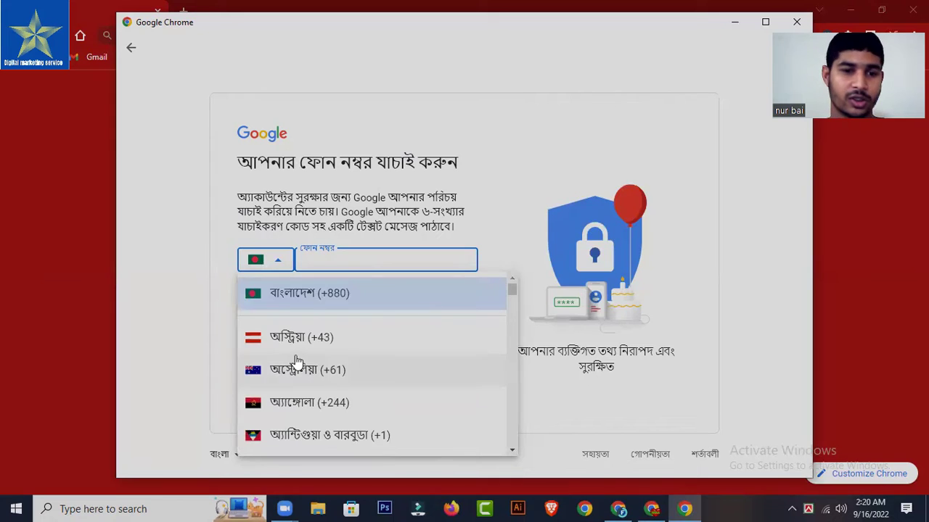
{"action": "left_click", "coordinate": [279, 267]}
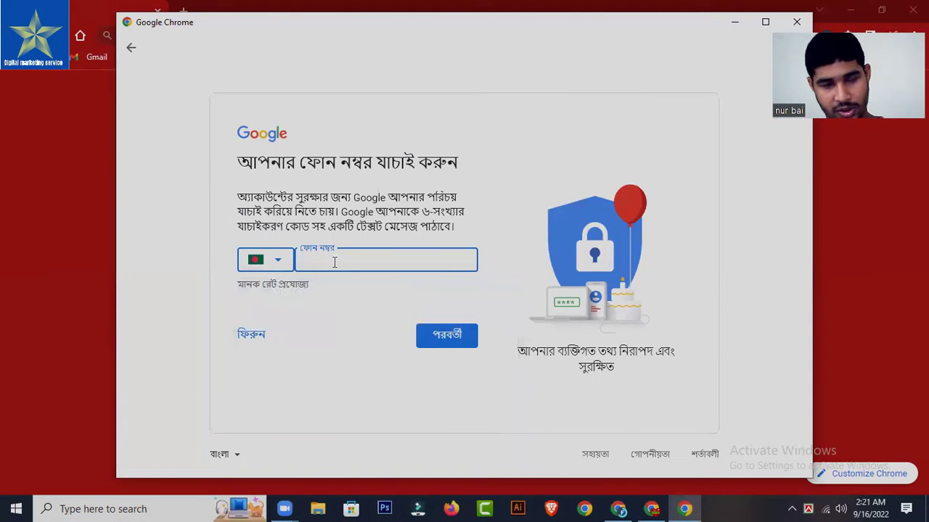
{"action": "left_click", "coordinate": [315, 260]}
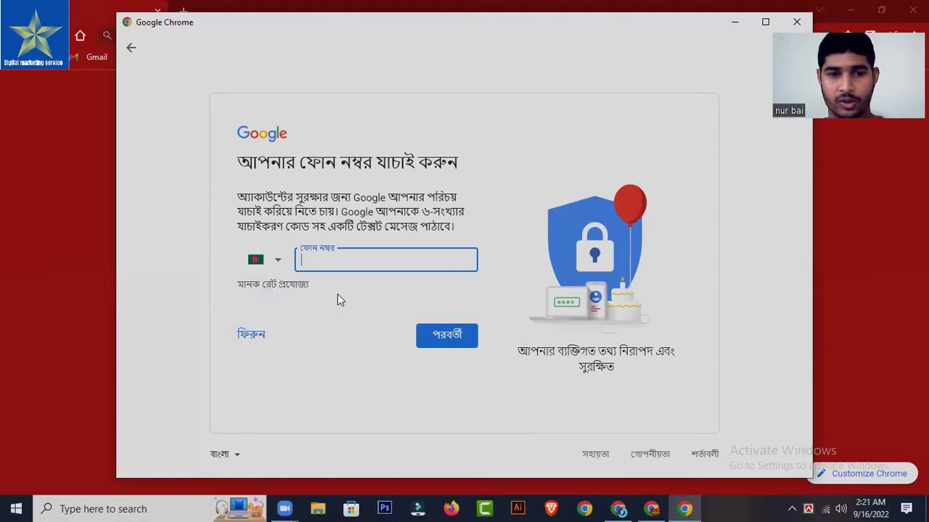
{"action": "key", "text": "ctrl+v"}
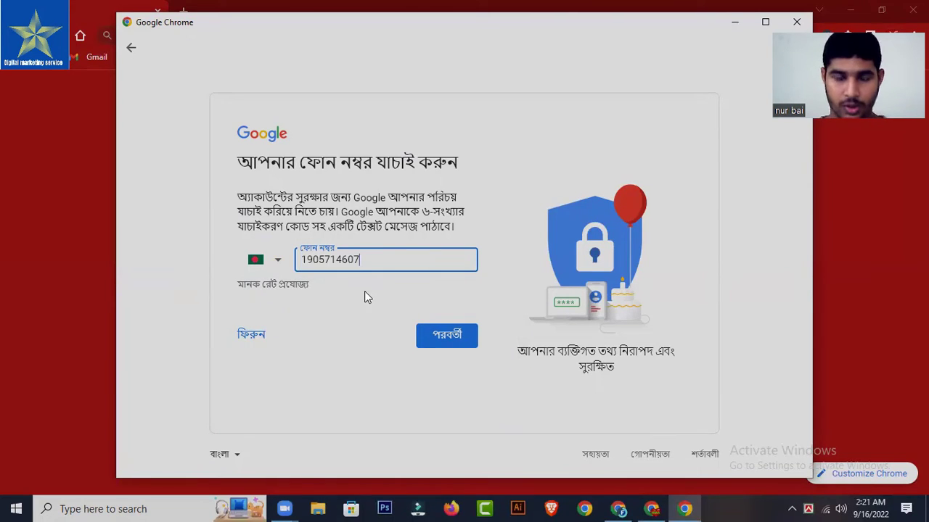
{"action": "left_click", "coordinate": [444, 348]}
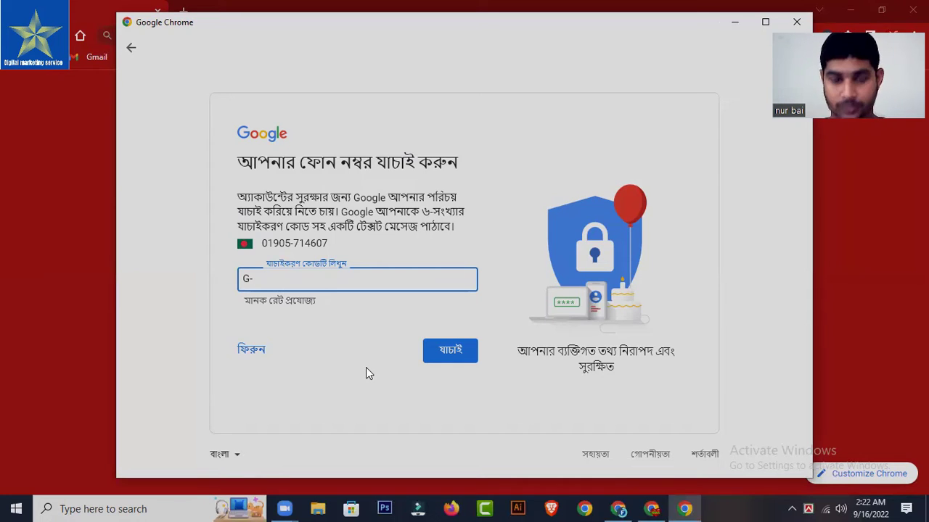
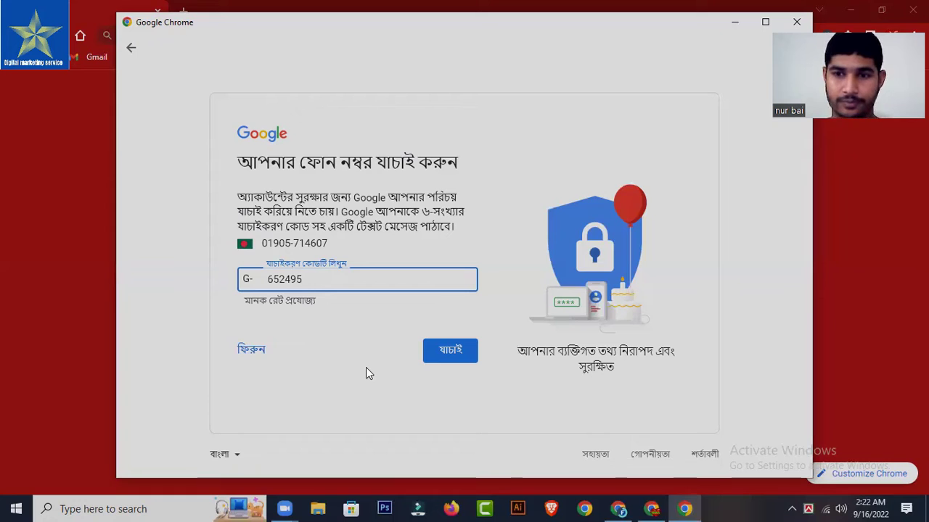
Enter the 6-digit verification code from the text message and confirm it
{"action": "left_click", "coordinate": [448, 350]}
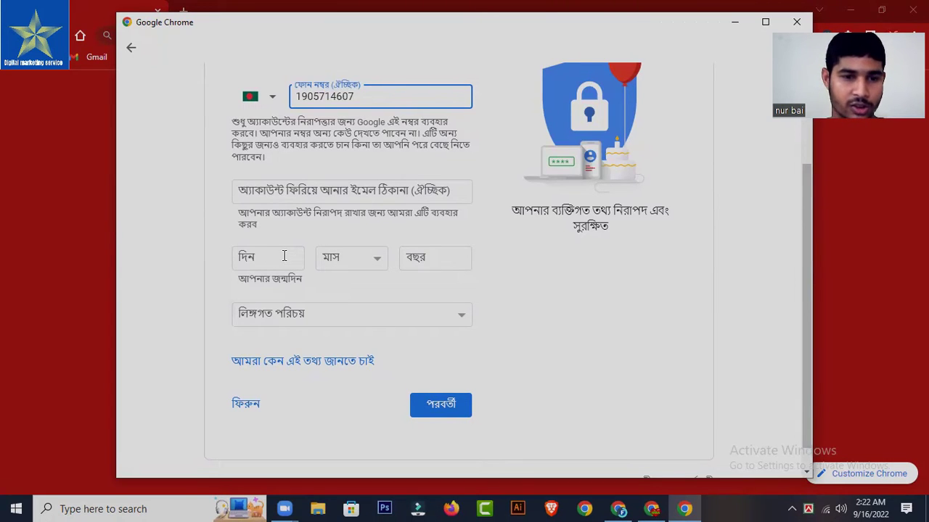
Enter the birth date with January as the month, choose male as gender, and continue
{"action": "left_click", "coordinate": [284, 257]}
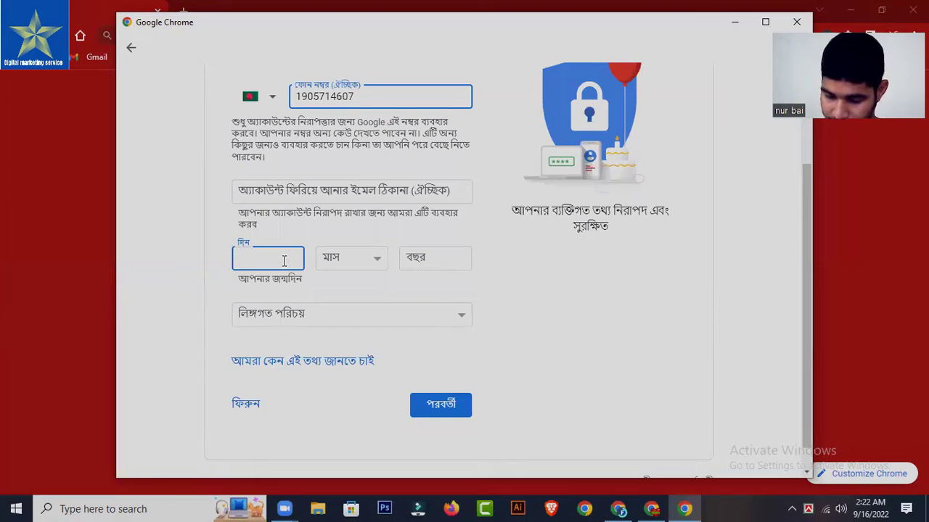
{"action": "left_click", "coordinate": [377, 256]}
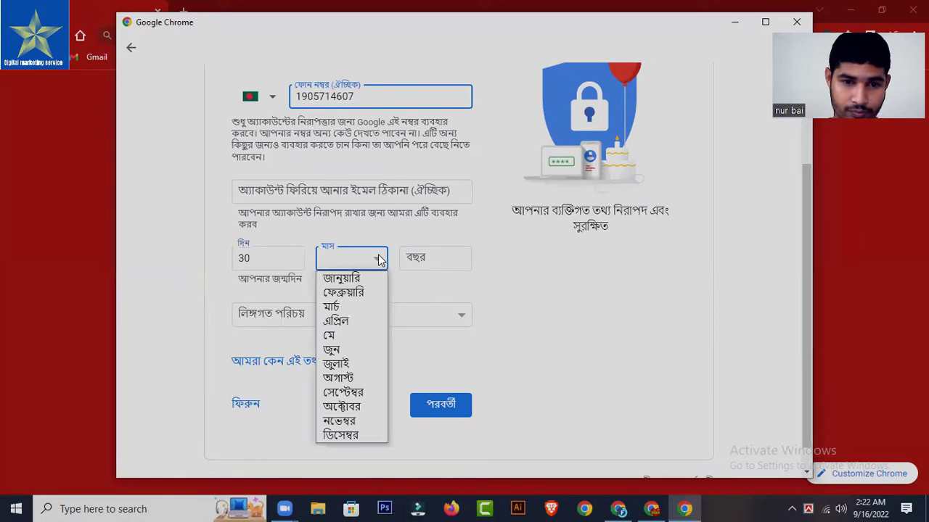
{"action": "left_click", "coordinate": [358, 280]}
{"action": "left_click", "coordinate": [450, 253]}
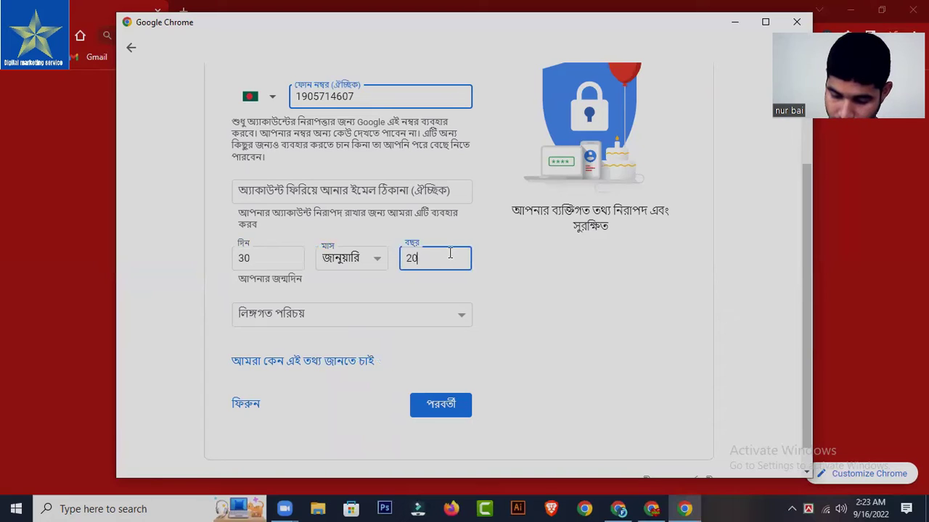
{"action": "left_click", "coordinate": [461, 315]}
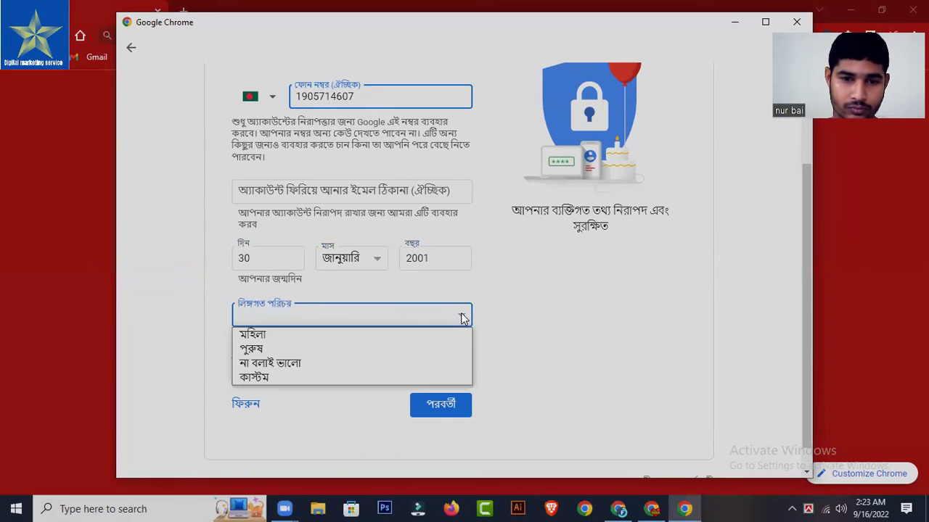
{"action": "left_click", "coordinate": [257, 349]}
{"action": "scroll", "coordinate": [373, 342], "scroll_direction": "down", "scroll_amount": 1}
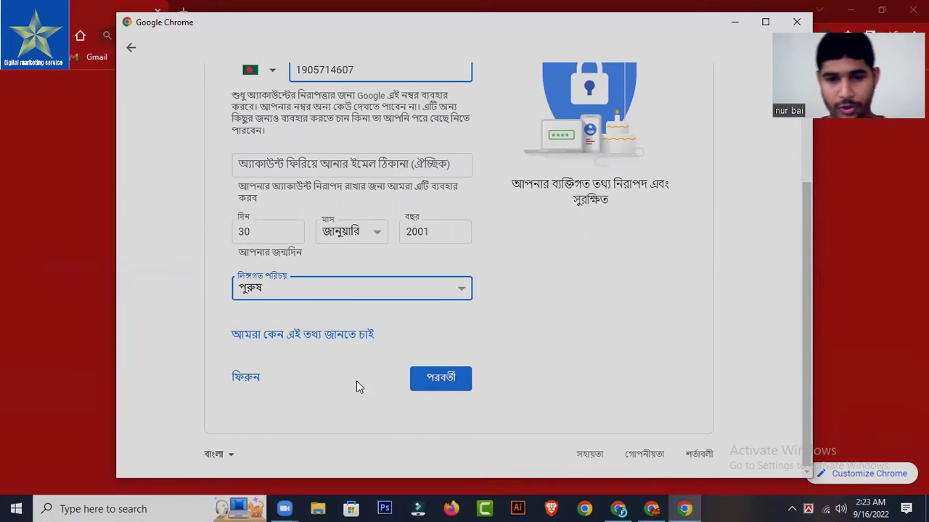
{"action": "left_click", "coordinate": [444, 380]}
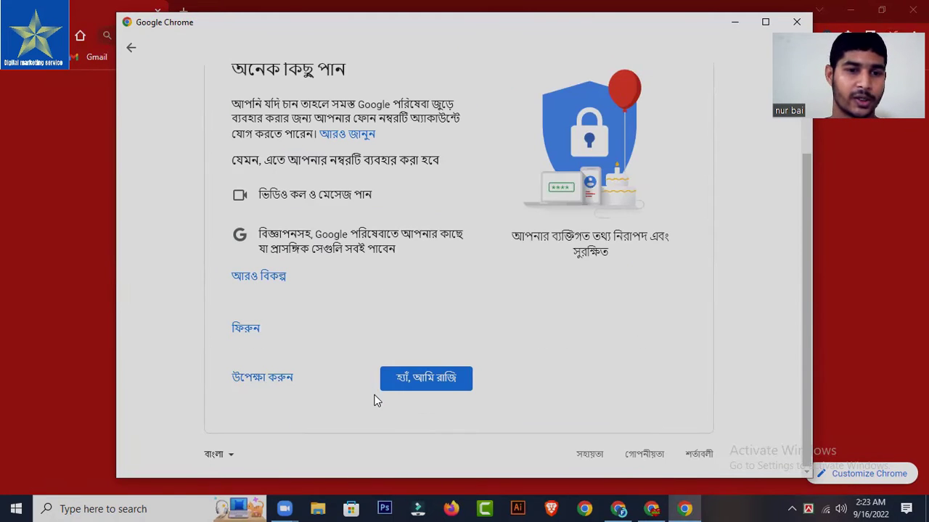
Agree to use the phone number across Google services, then review and accept the privacy terms
{"action": "left_click", "coordinate": [425, 382]}
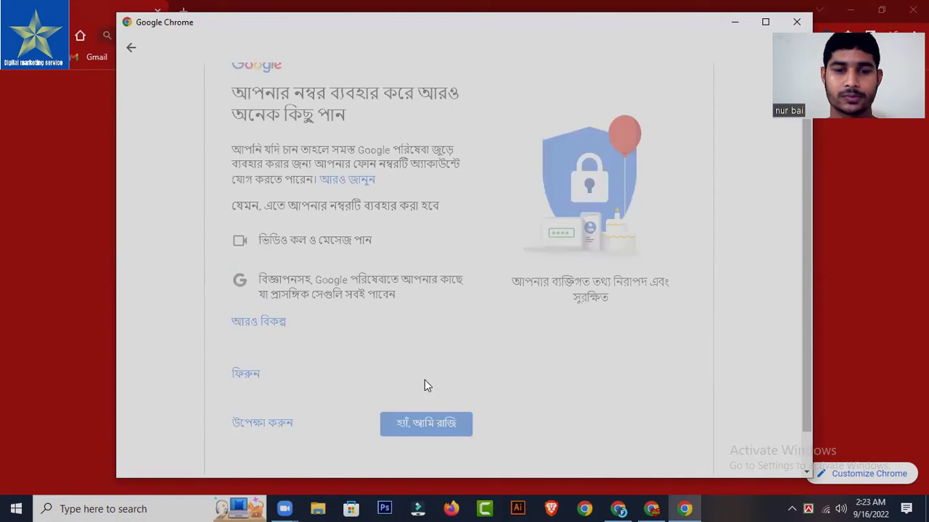
{"action": "scroll", "coordinate": [350, 323], "scroll_direction": "down", "scroll_amount": 7}
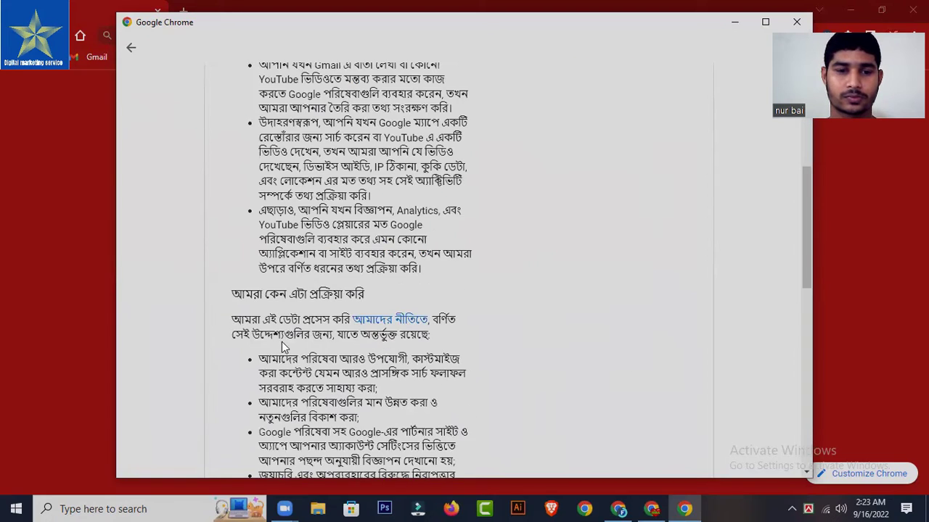
{"action": "scroll", "coordinate": [362, 340], "scroll_direction": "down", "scroll_amount": 10}
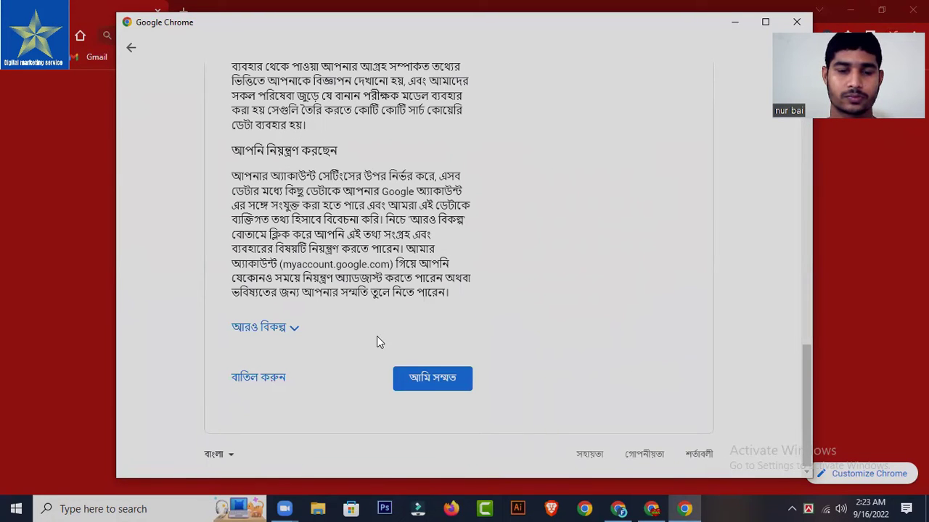
{"action": "scroll", "coordinate": [375, 336], "scroll_direction": "up", "scroll_amount": 15}
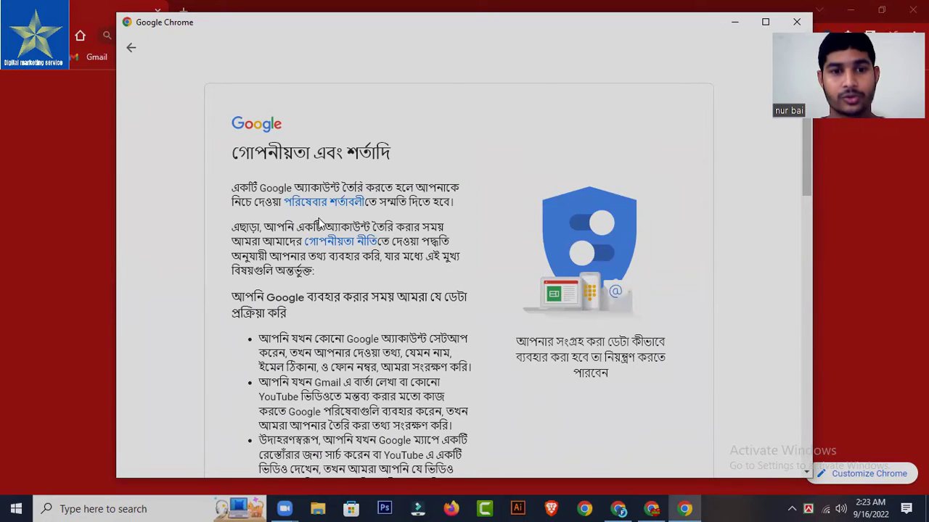
{"action": "scroll", "coordinate": [344, 274], "scroll_direction": "down", "scroll_amount": 4}
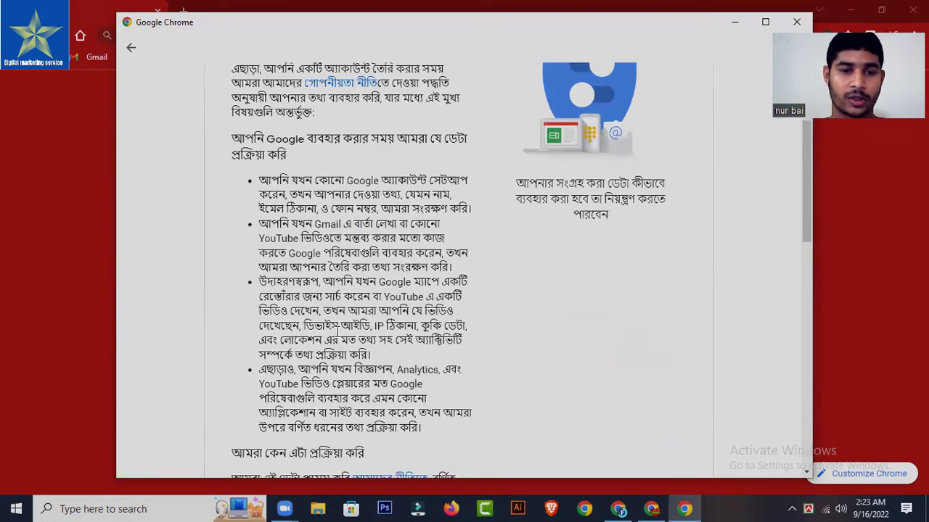
{"action": "scroll", "coordinate": [319, 193], "scroll_direction": "up", "scroll_amount": 2}
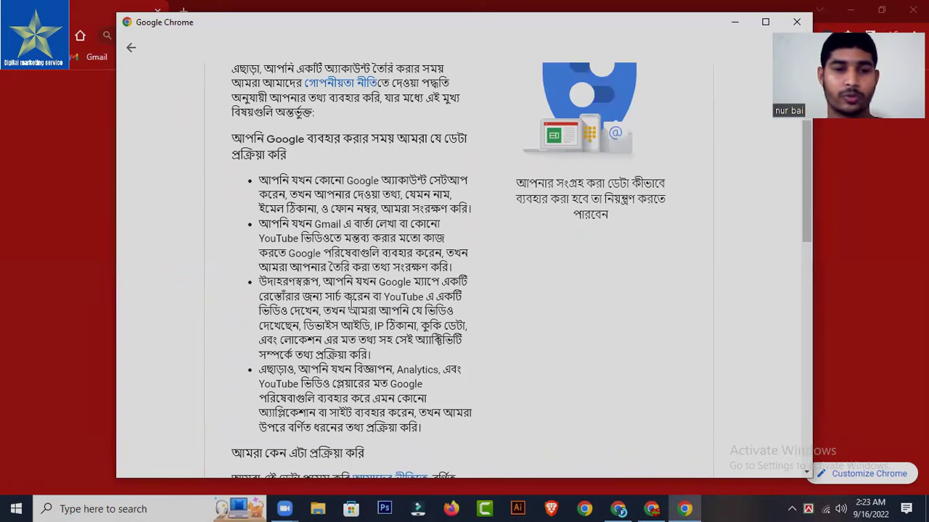
{"action": "scroll", "coordinate": [352, 305], "scroll_direction": "down", "scroll_amount": 12}
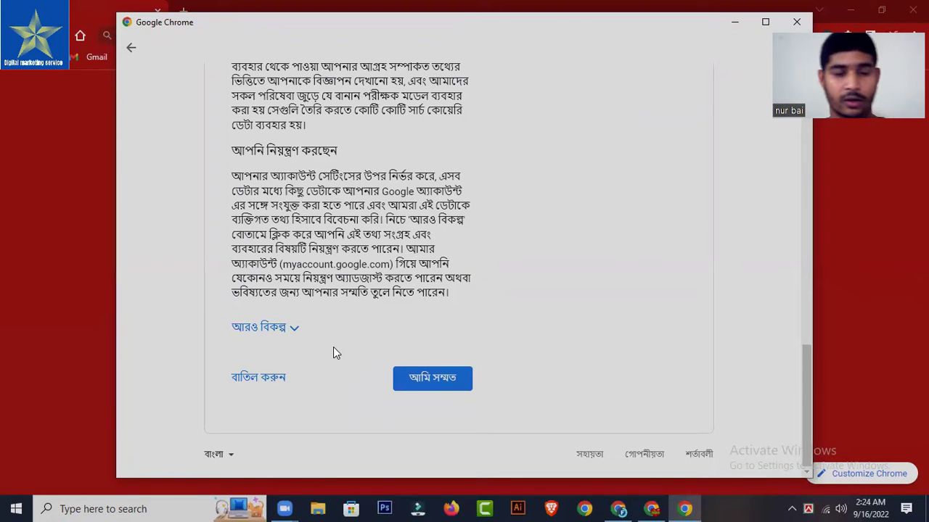
{"action": "scroll", "coordinate": [346, 320], "scroll_direction": "up", "scroll_amount": 10}
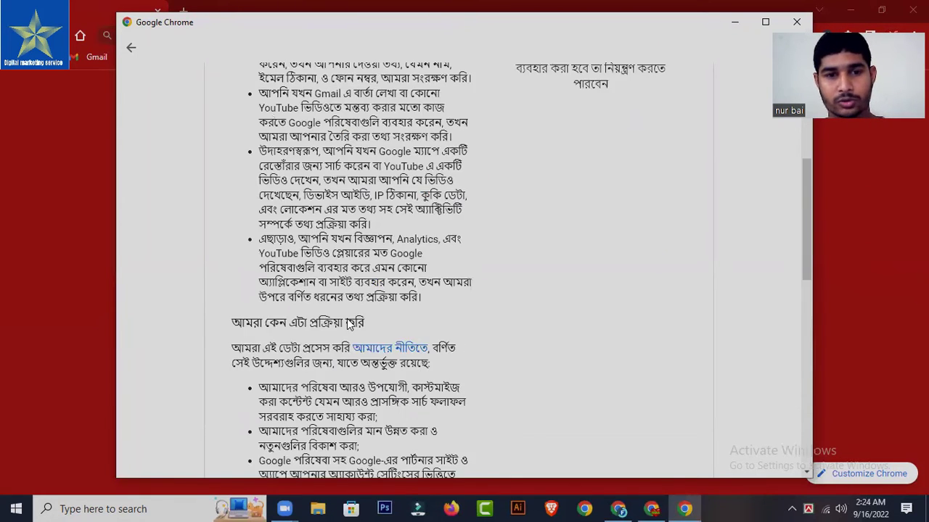
{"action": "scroll", "coordinate": [346, 320], "scroll_direction": "down", "scroll_amount": 8}
{"action": "scroll", "coordinate": [345, 319], "scroll_direction": "down", "scroll_amount": 2}
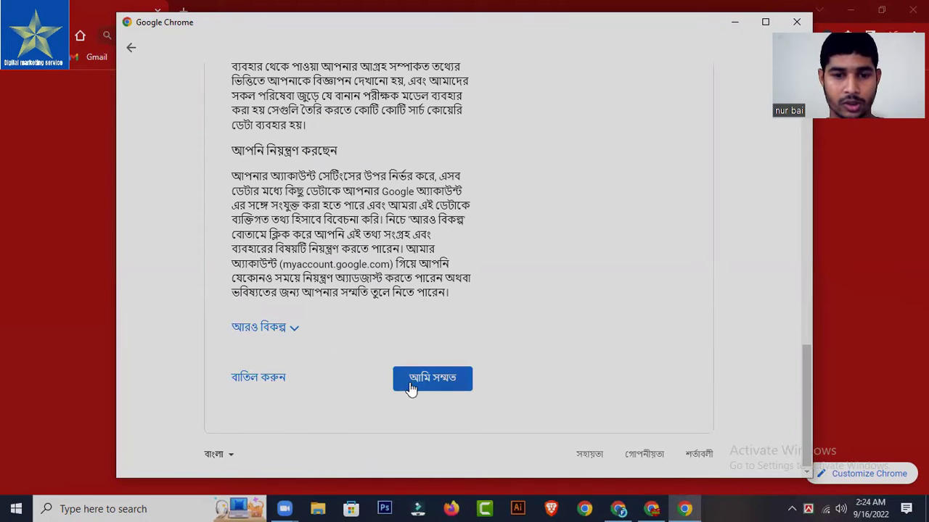
{"action": "left_click", "coordinate": [436, 382]}
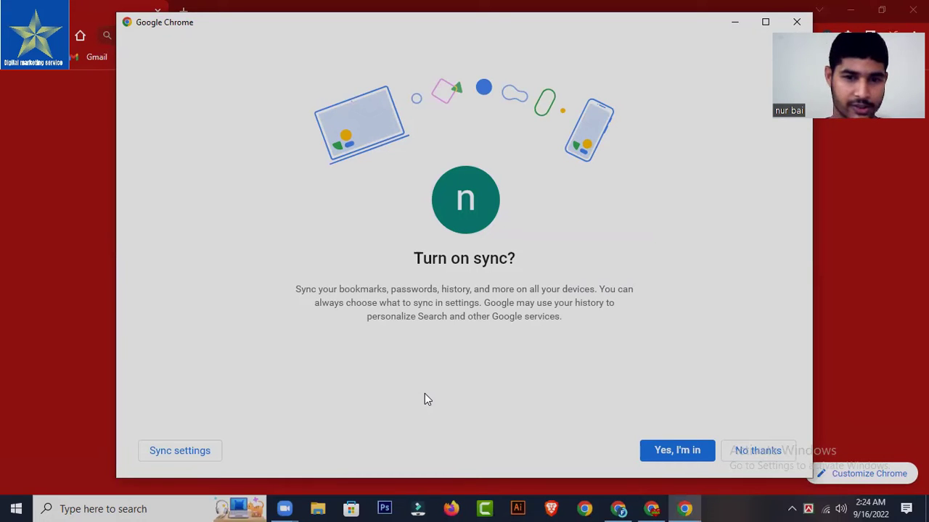
Turn on sync, choose the Dark green profile colour, finish customizing, and dismiss the tip
{"action": "left_click", "coordinate": [672, 451]}
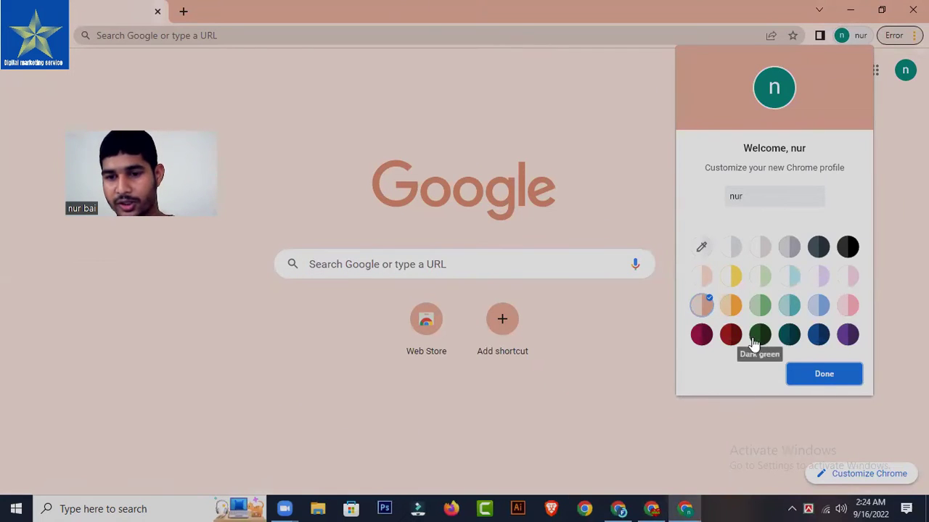
{"action": "left_click", "coordinate": [848, 247]}
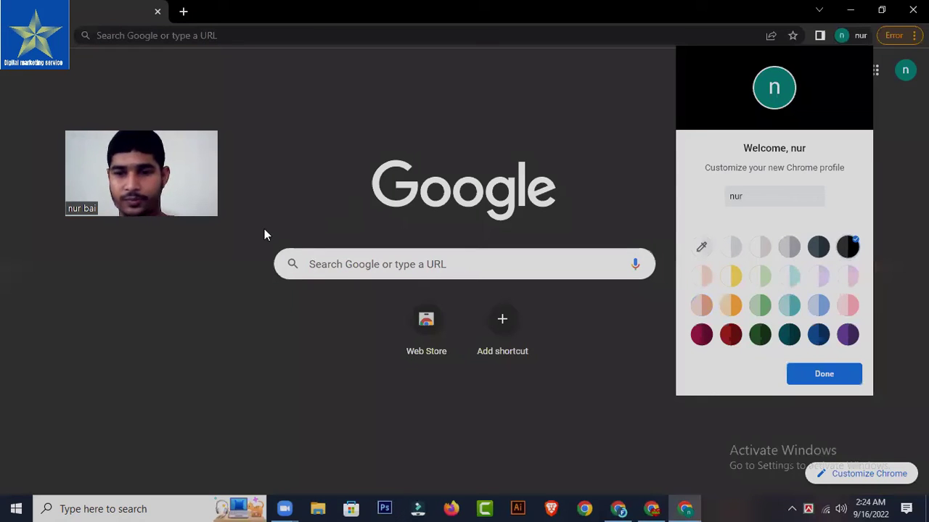
{"action": "left_click", "coordinate": [755, 341]}
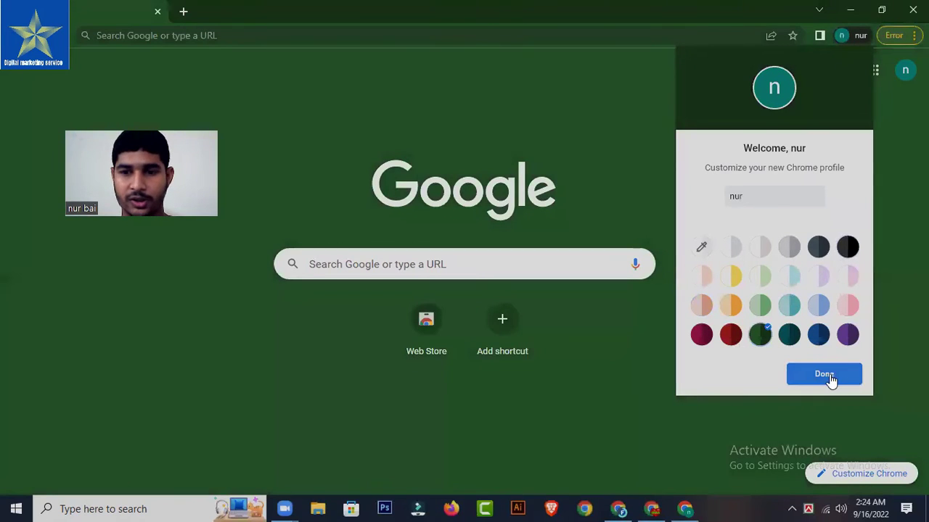
{"action": "left_click", "coordinate": [831, 376]}
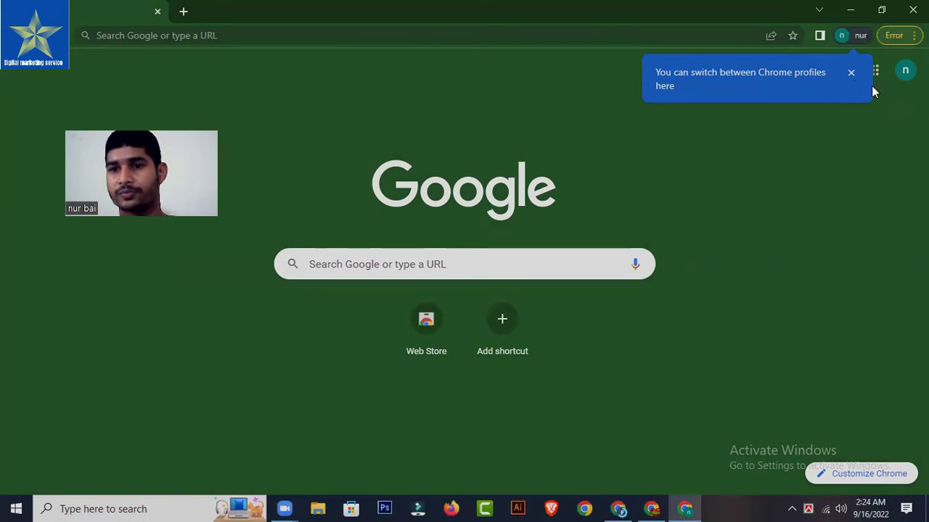
{"action": "left_click", "coordinate": [852, 73]}
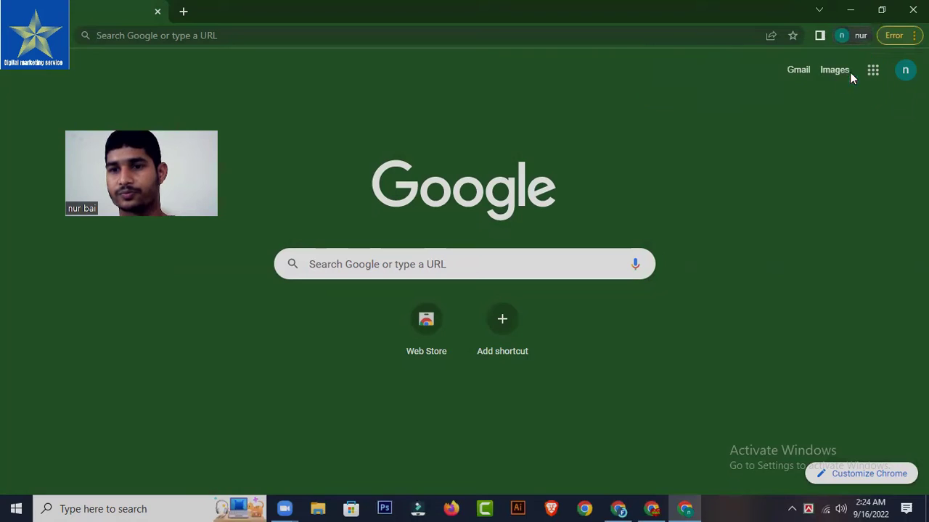
Open Gmail from the new tab page and bring up the account options from the avatar
{"action": "left_click", "coordinate": [801, 72]}
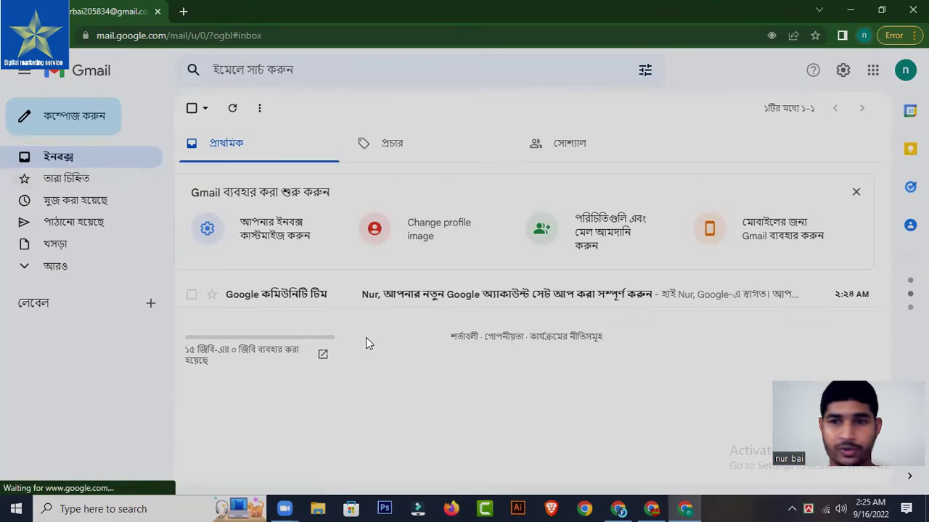
{"action": "left_click", "coordinate": [903, 72]}
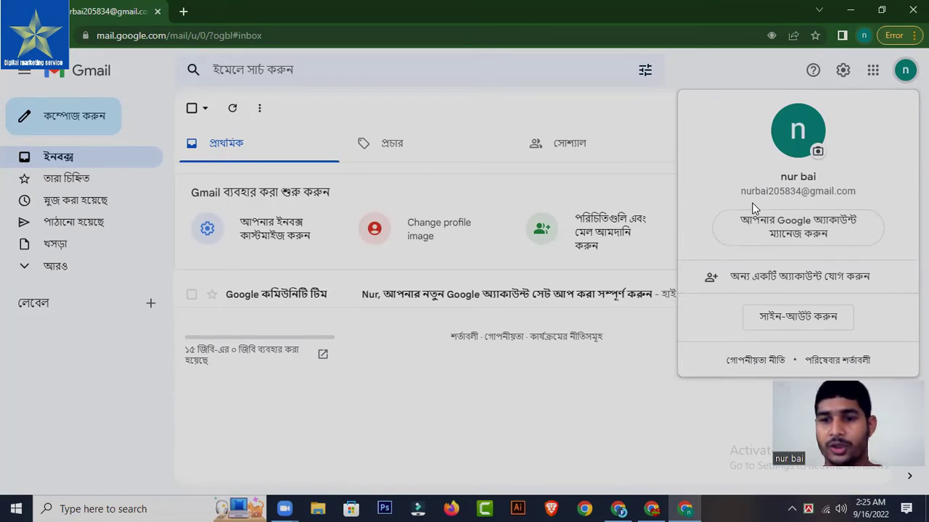
{"action": "left_click", "coordinate": [608, 112]}
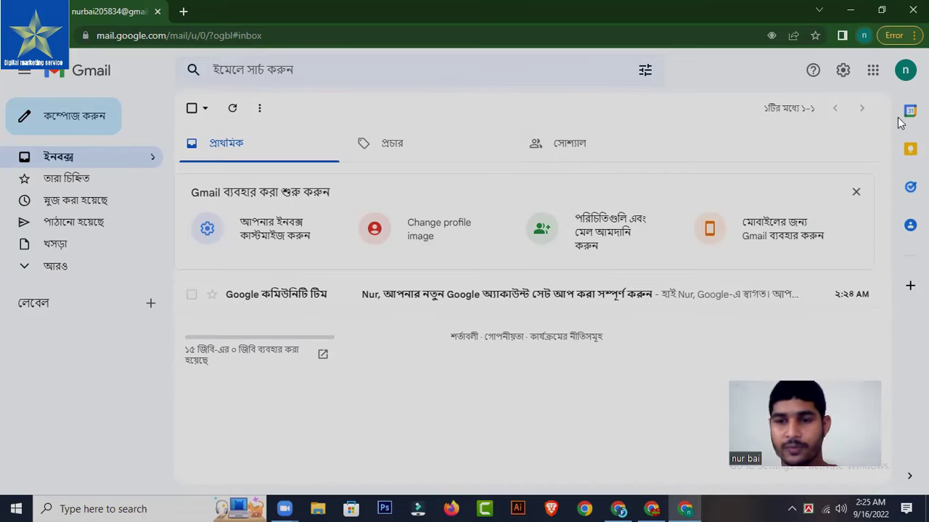
{"action": "left_click", "coordinate": [906, 70]}
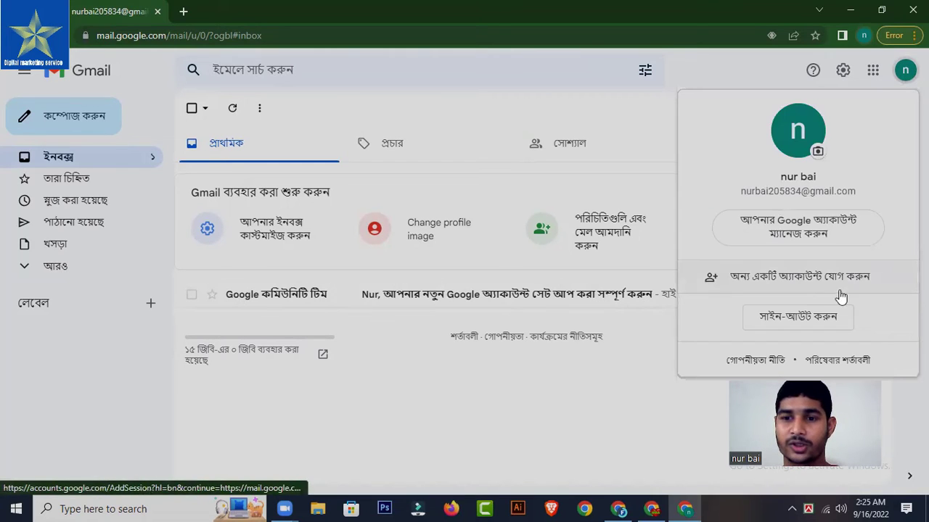
Go to Manage your Google Account, dismiss the translation offer, and open Personal information
{"action": "left_click", "coordinate": [779, 230]}
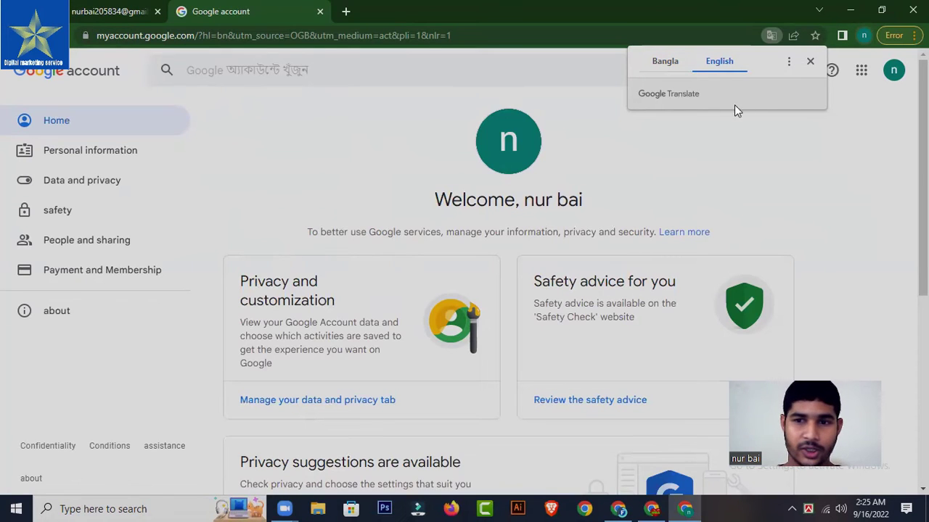
{"action": "left_click", "coordinate": [810, 61]}
{"action": "scroll", "coordinate": [366, 212], "scroll_direction": "down", "scroll_amount": 2}
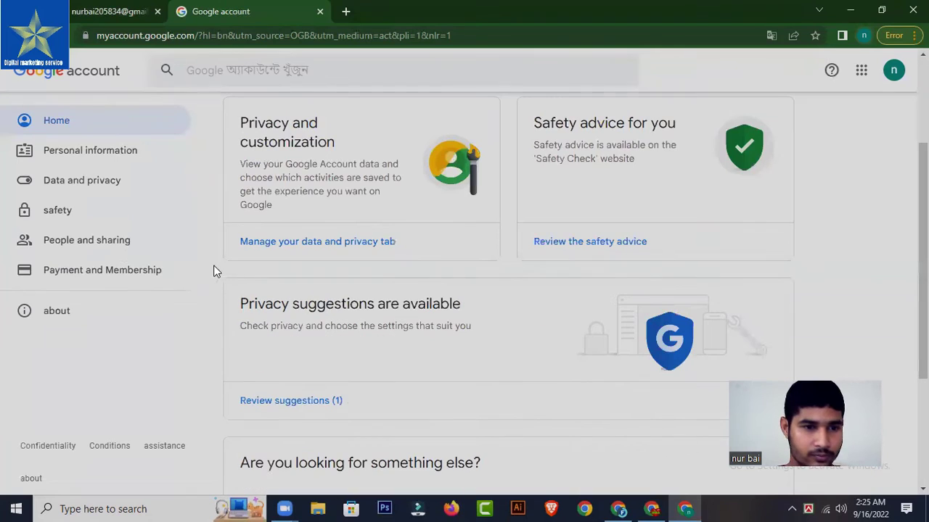
{"action": "left_click", "coordinate": [117, 150]}
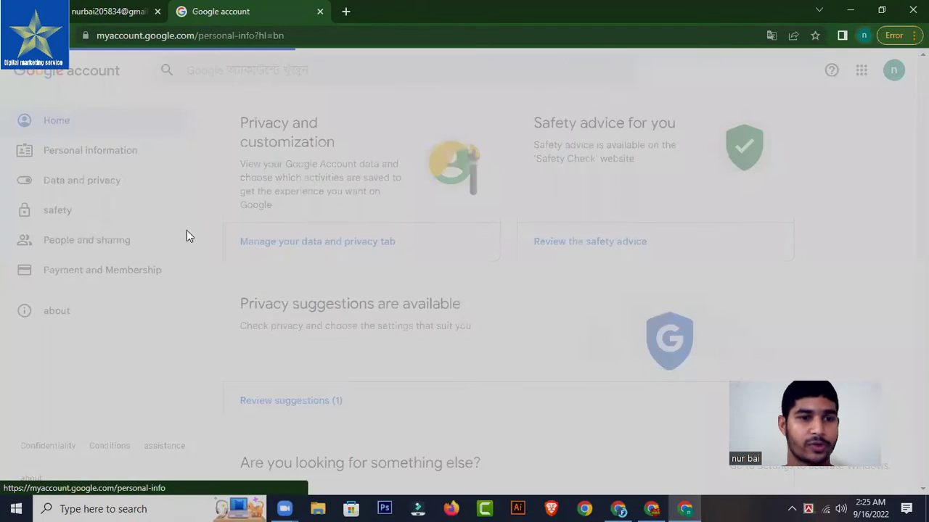
{"action": "scroll", "coordinate": [445, 320], "scroll_direction": "down", "scroll_amount": 2}
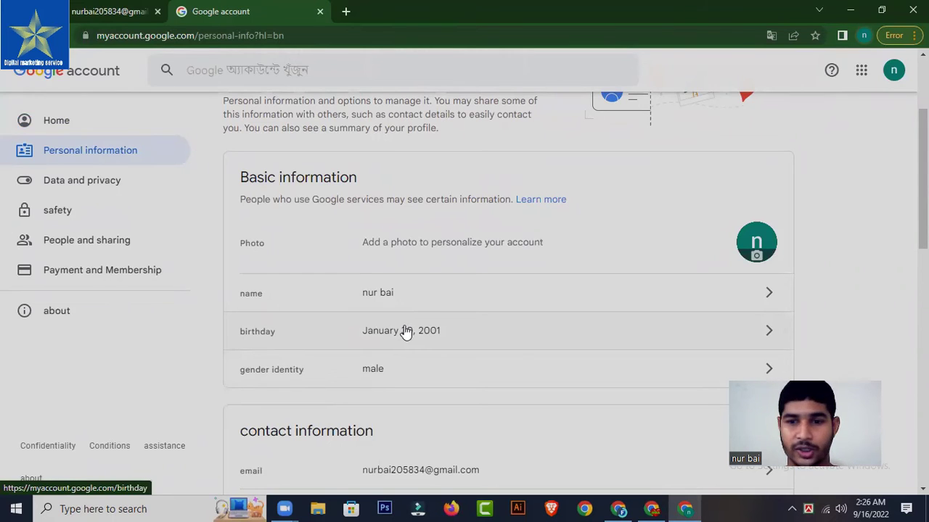
Upload a photo from the computer, crop it, and save it as the account's profile picture
{"action": "left_click", "coordinate": [757, 246]}
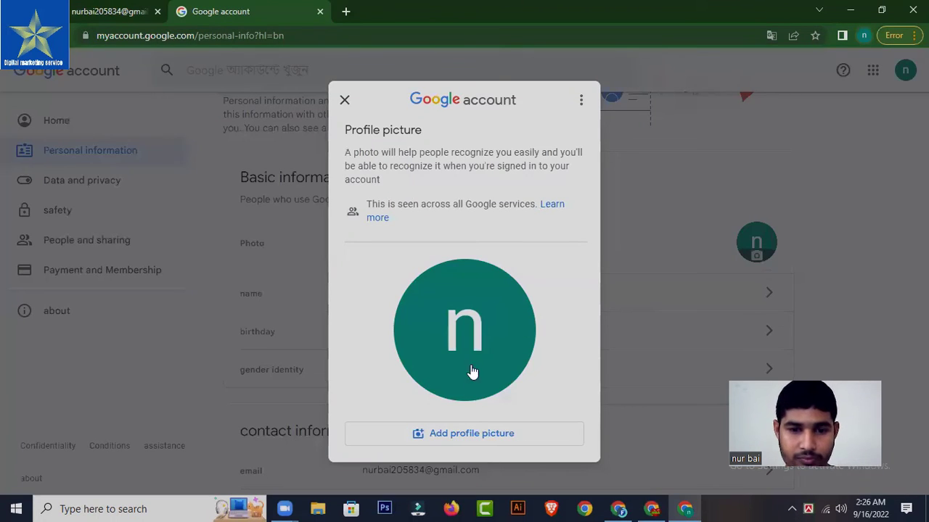
{"action": "left_click", "coordinate": [481, 433]}
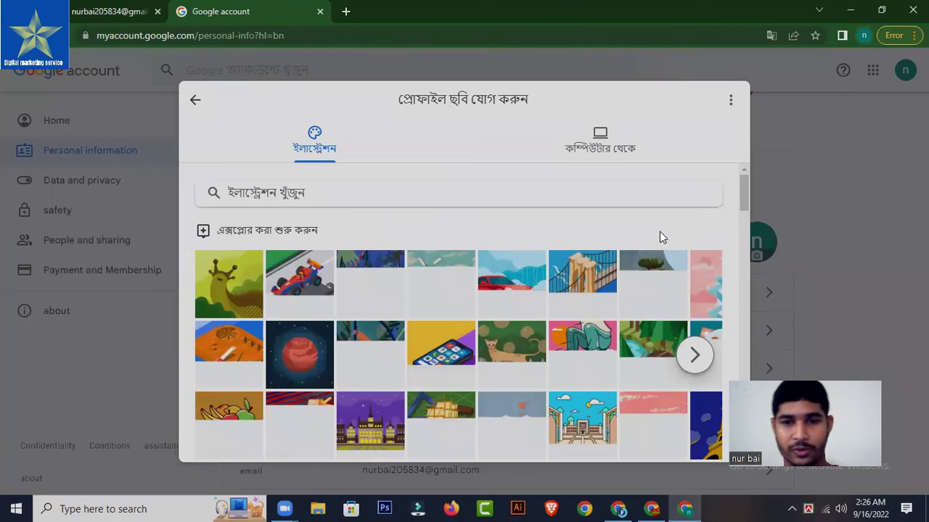
{"action": "left_click", "coordinate": [602, 153]}
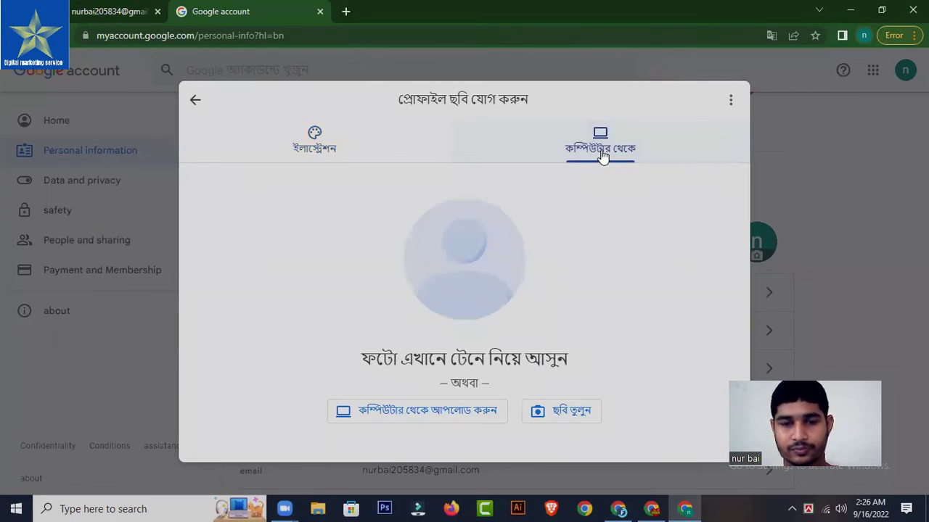
{"action": "left_click", "coordinate": [429, 414]}
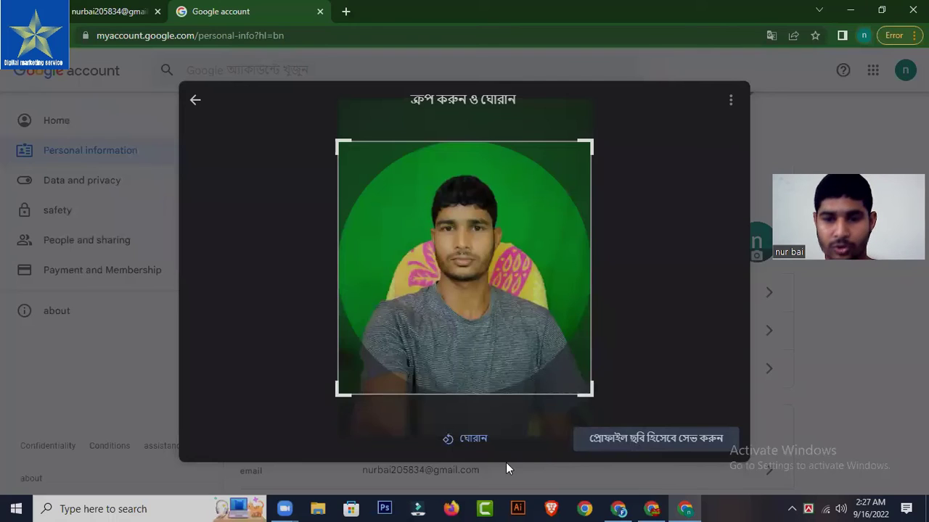
{"action": "mouse_move", "coordinate": [586, 142]}
{"action": "left_mouse_down"}
{"action": "mouse_move", "coordinate": [599, 116]}
{"action": "mouse_move", "coordinate": [595, 130]}
{"action": "left_mouse_up"}
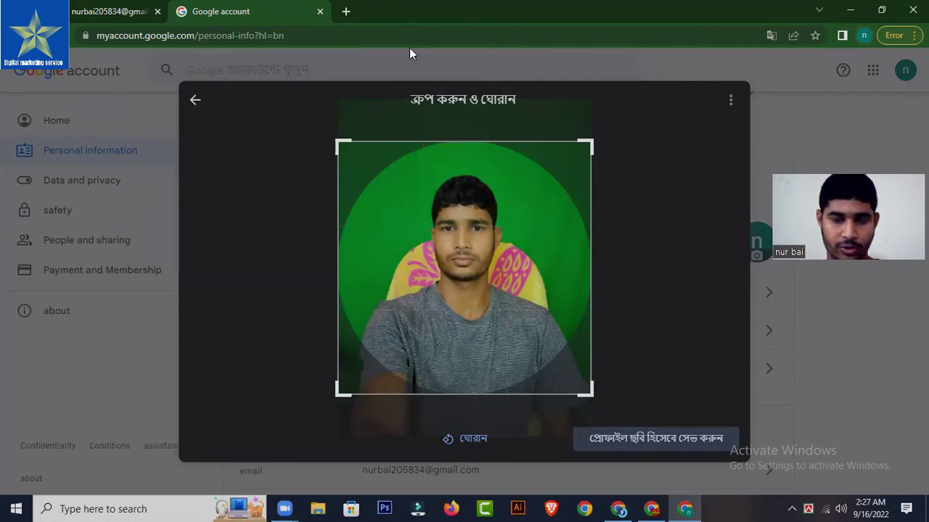
{"action": "left_click", "coordinate": [659, 440]}
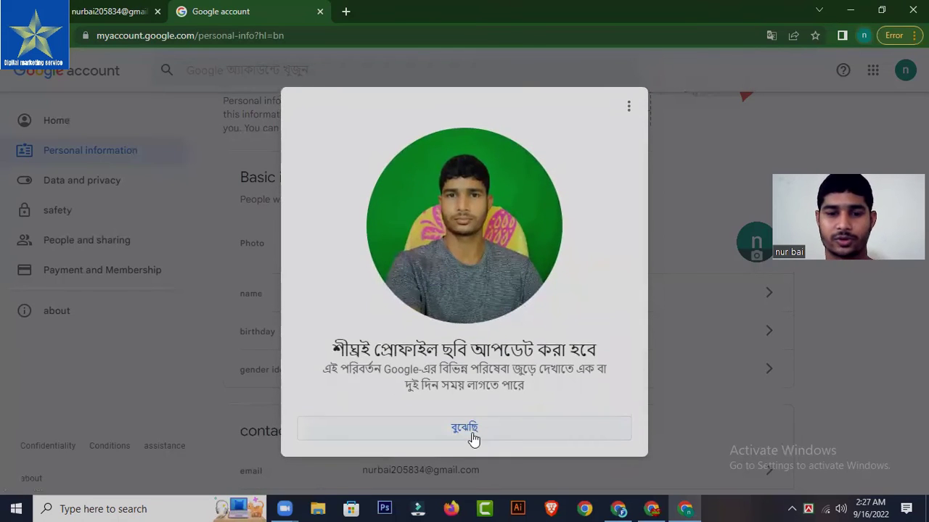
{"action": "left_click", "coordinate": [469, 435]}
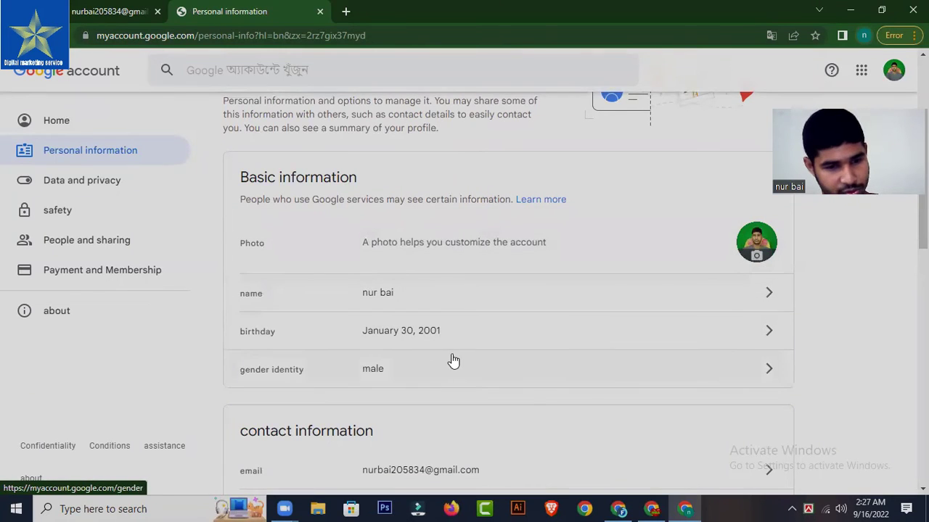
Go to the Security page and scroll to the 'Signing in to Google' section
{"action": "scroll", "coordinate": [452, 361], "scroll_direction": "down", "scroll_amount": 2}
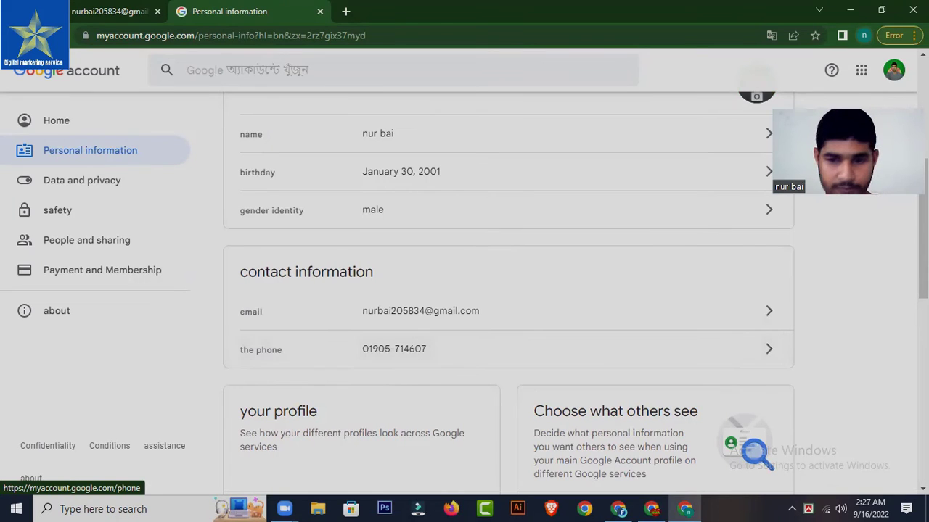
{"action": "scroll", "coordinate": [426, 367], "scroll_direction": "down", "scroll_amount": 2}
{"action": "scroll", "coordinate": [191, 302], "scroll_direction": "down", "scroll_amount": 3}
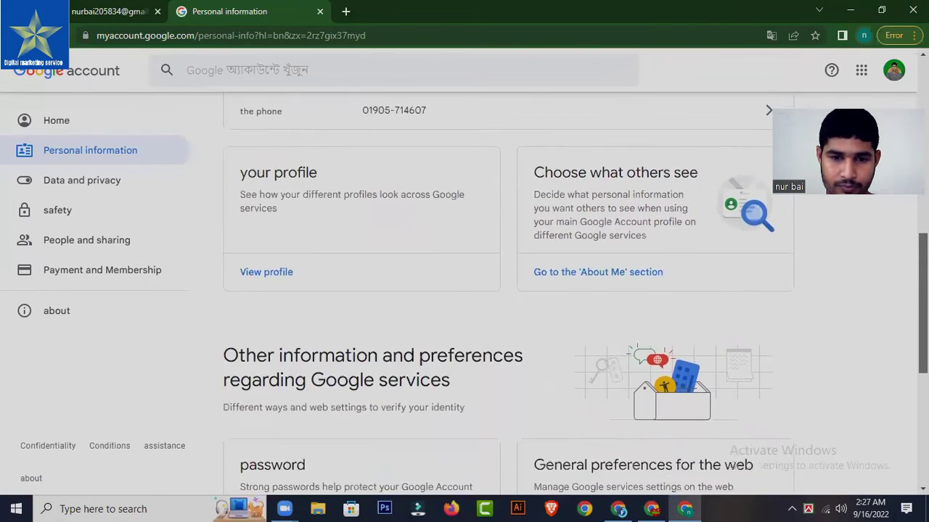
{"action": "scroll", "coordinate": [191, 302], "scroll_direction": "up", "scroll_amount": 2}
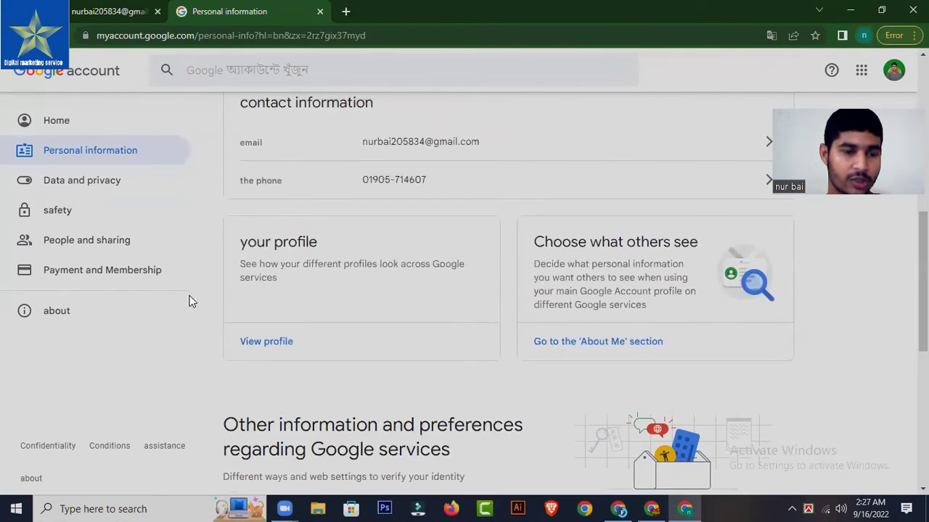
{"action": "left_click", "coordinate": [61, 211]}
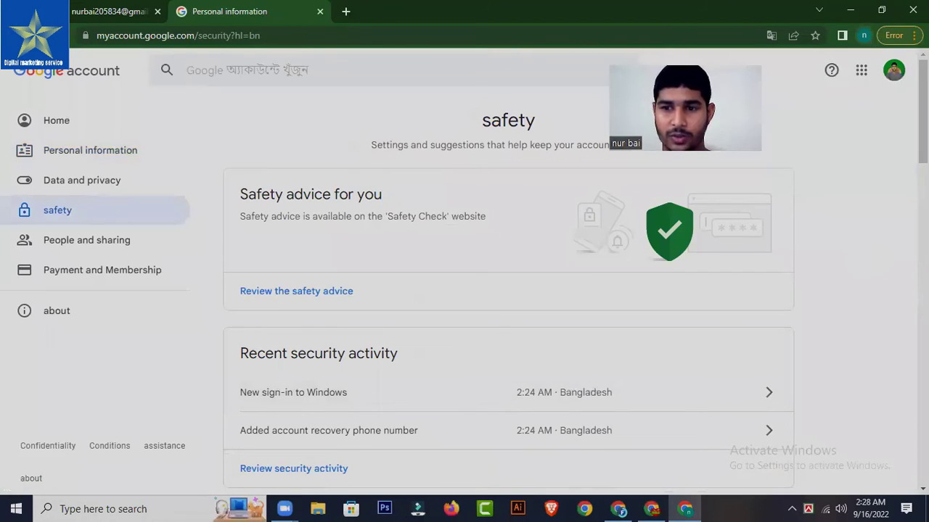
{"action": "scroll", "coordinate": [507, 290], "scroll_direction": "down", "scroll_amount": 2}
{"action": "scroll", "coordinate": [508, 290], "scroll_direction": "up", "scroll_amount": 1}
{"action": "scroll", "coordinate": [508, 291], "scroll_direction": "up", "scroll_amount": 1}
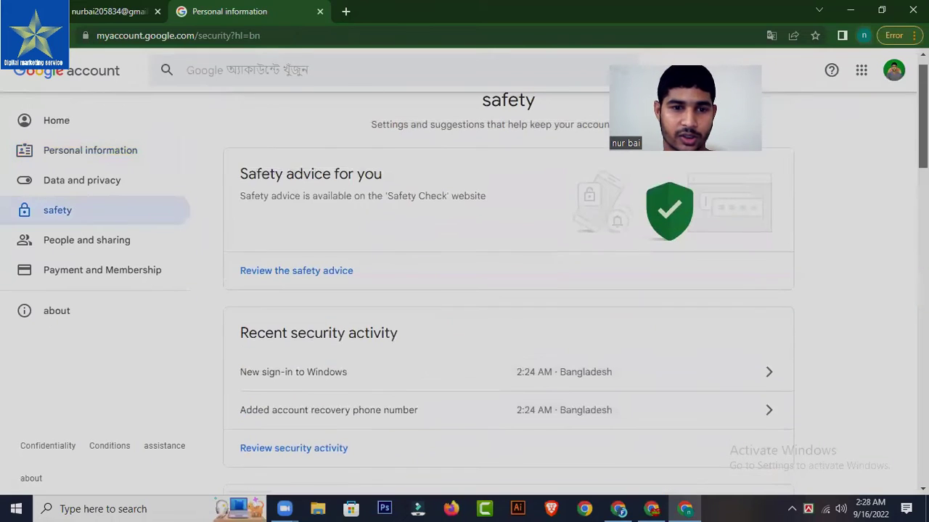
{"action": "scroll", "coordinate": [508, 290], "scroll_direction": "down", "scroll_amount": 2}
{"action": "scroll", "coordinate": [508, 290], "scroll_direction": "down", "scroll_amount": 1}
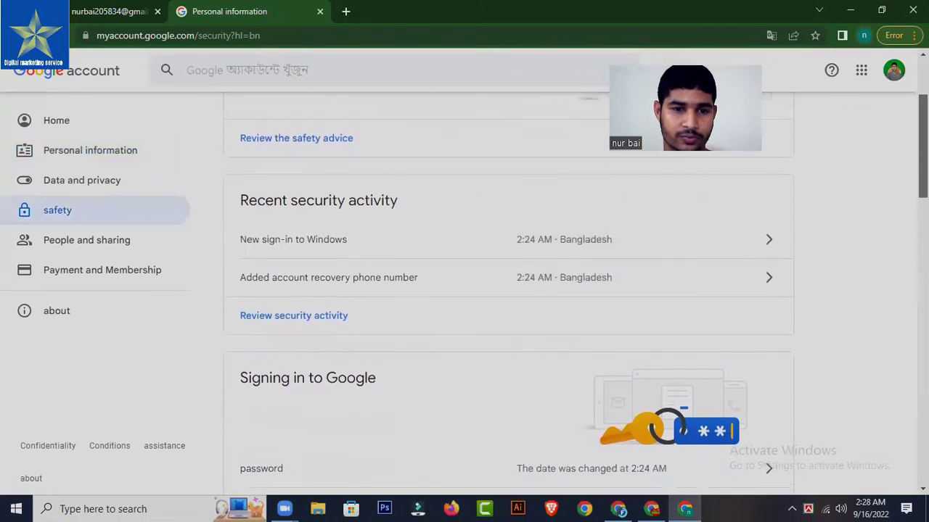
{"action": "scroll", "coordinate": [508, 290], "scroll_direction": "down", "scroll_amount": 1}
{"action": "scroll", "coordinate": [508, 290], "scroll_direction": "down", "scroll_amount": 3}
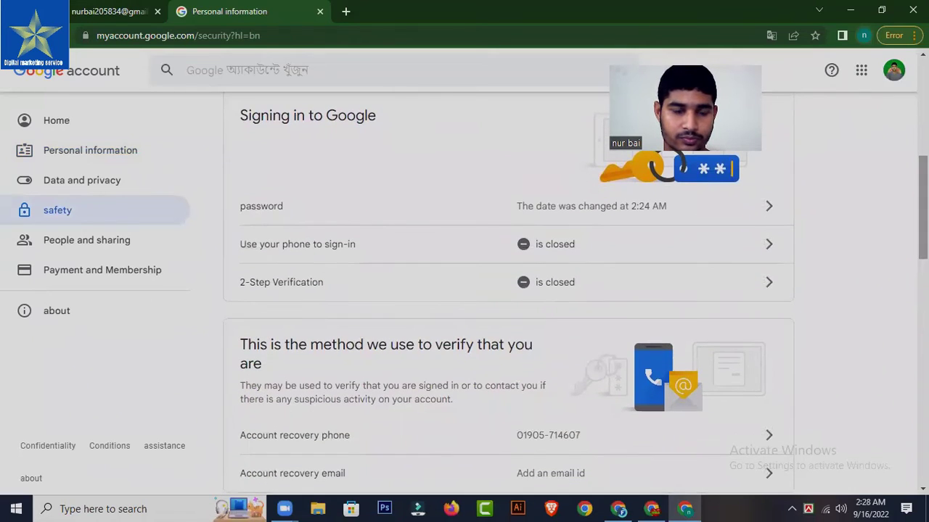
Open the 2-Step Verification settings and start the setup with Get Started
{"action": "left_click", "coordinate": [291, 286]}
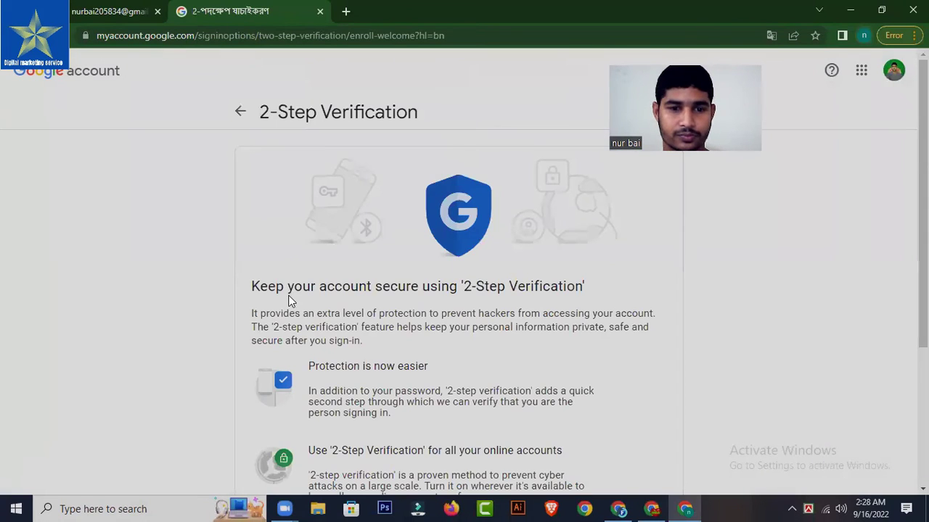
{"action": "scroll", "coordinate": [391, 330], "scroll_direction": "down", "scroll_amount": 3}
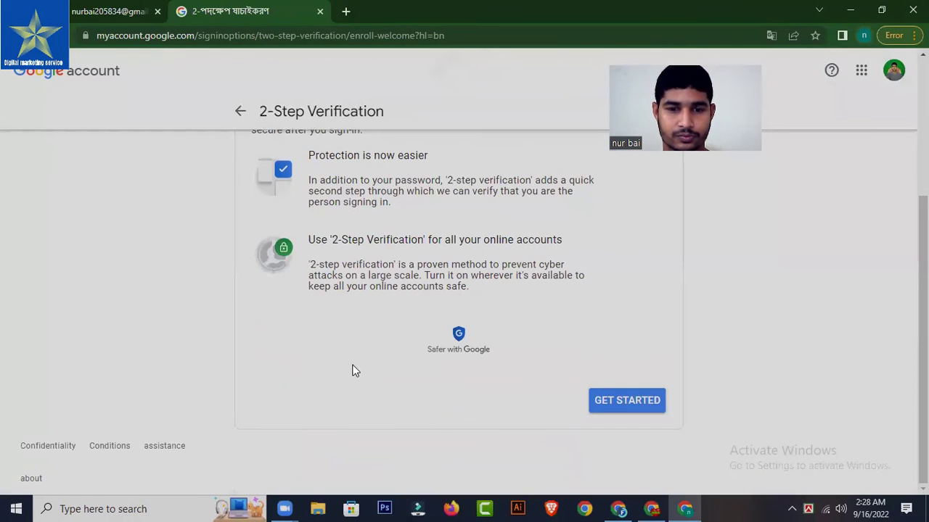
{"action": "scroll", "coordinate": [401, 299], "scroll_direction": "up", "scroll_amount": 2}
{"action": "scroll", "coordinate": [403, 291], "scroll_direction": "down", "scroll_amount": 2}
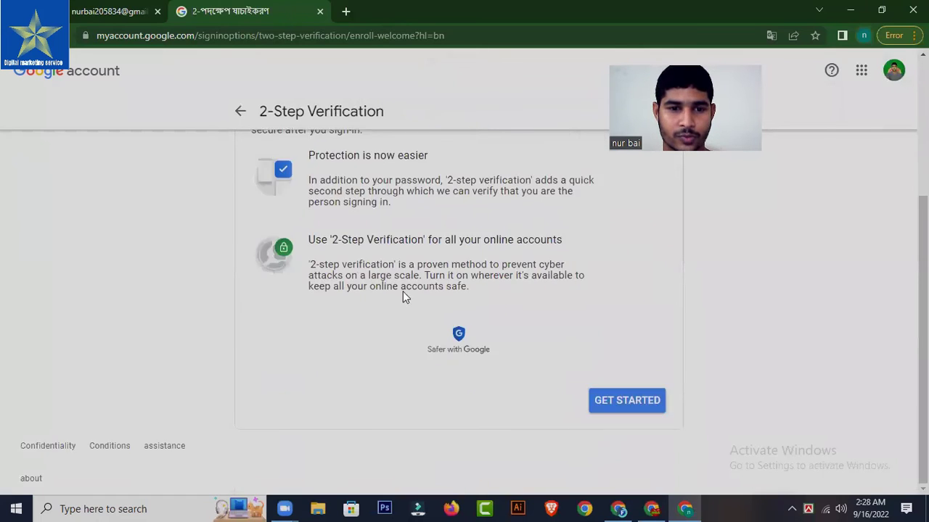
{"action": "scroll", "coordinate": [403, 291], "scroll_direction": "up", "scroll_amount": 2}
{"action": "scroll", "coordinate": [414, 326], "scroll_direction": "down", "scroll_amount": 2}
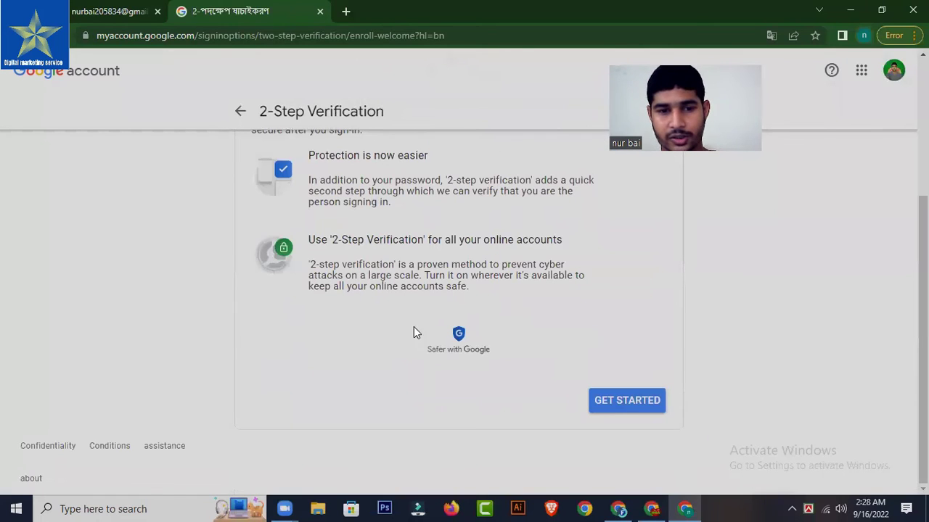
{"action": "left_click", "coordinate": [623, 400]}
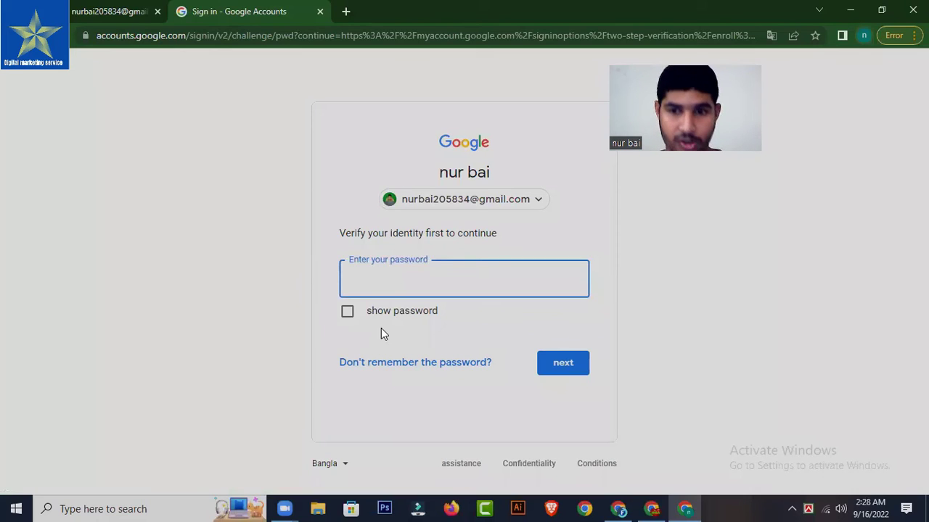
Re-enter the account password to confirm identity and continue to phone setup
{"action": "key", "text": "ctrl+v"}
{"action": "key", "text": "Tab"}
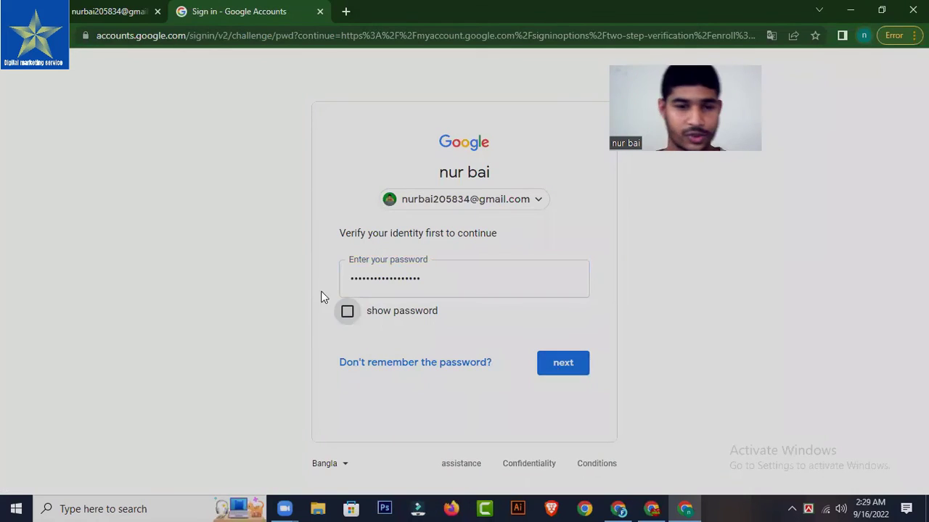
{"action": "left_click", "coordinate": [566, 365]}
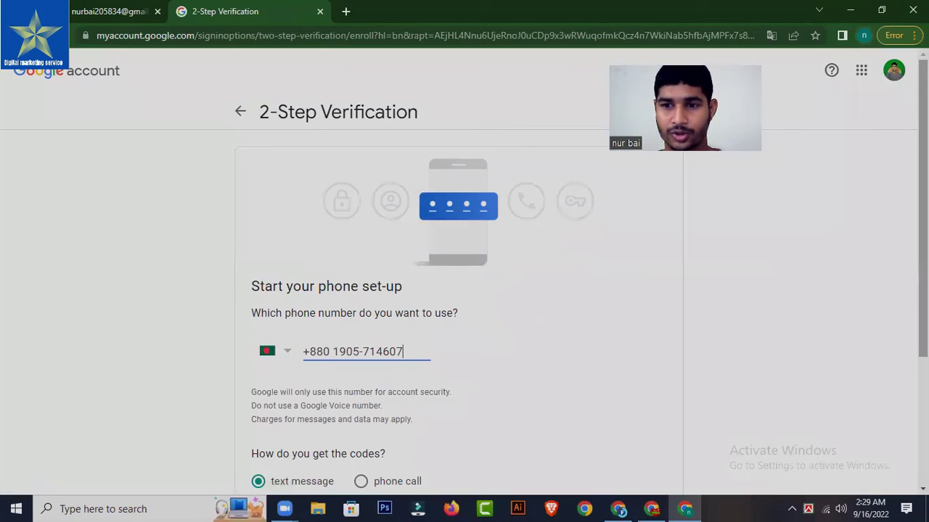
Choose text message for codes on the account's phone number and send the code
{"action": "scroll", "coordinate": [735, 290], "scroll_direction": "down", "scroll_amount": 2}
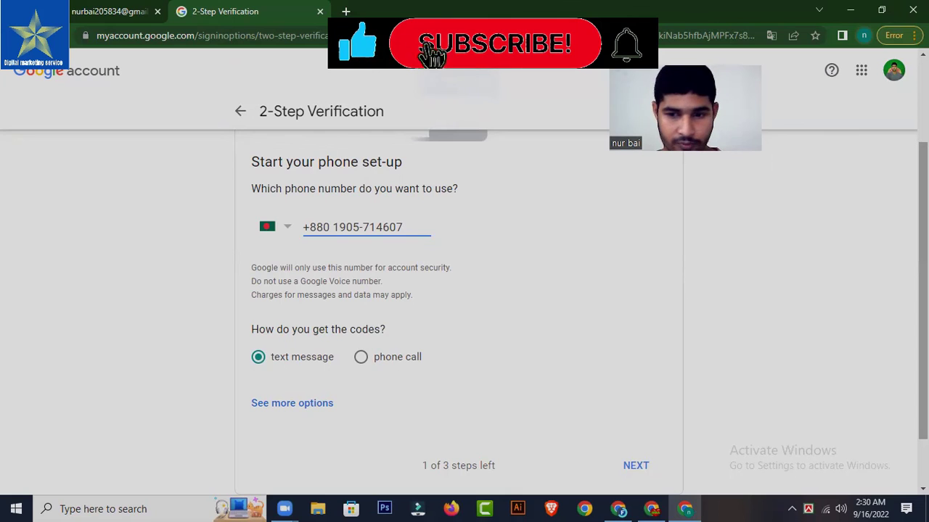
{"action": "scroll", "coordinate": [425, 373], "scroll_direction": "down", "scroll_amount": 1}
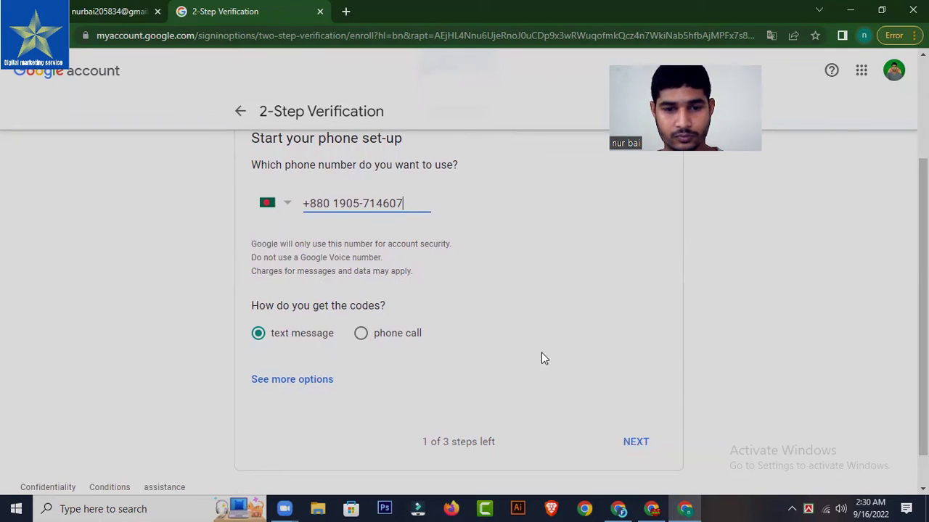
{"action": "left_click", "coordinate": [362, 336]}
{"action": "left_click", "coordinate": [258, 333]}
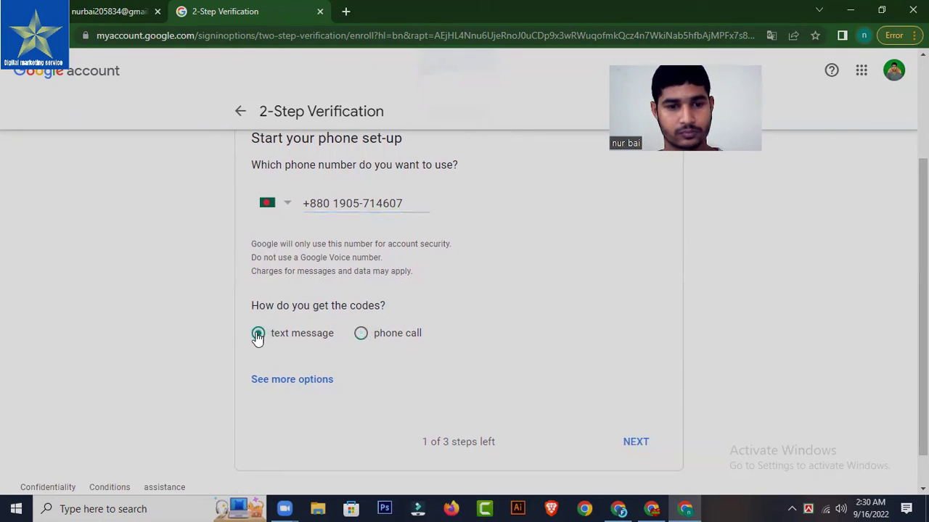
{"action": "left_click", "coordinate": [634, 441]}
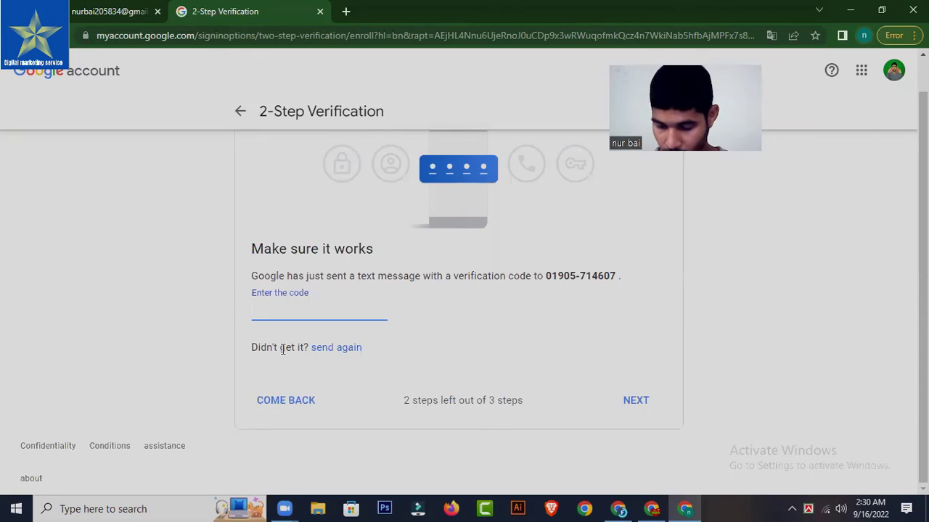
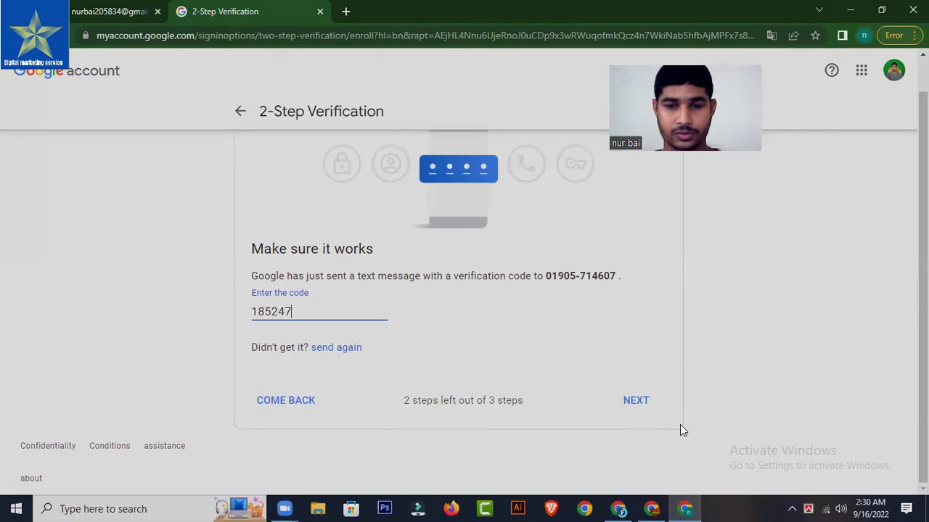
Enter the texted verification code and submit it
{"action": "left_click", "coordinate": [643, 401]}
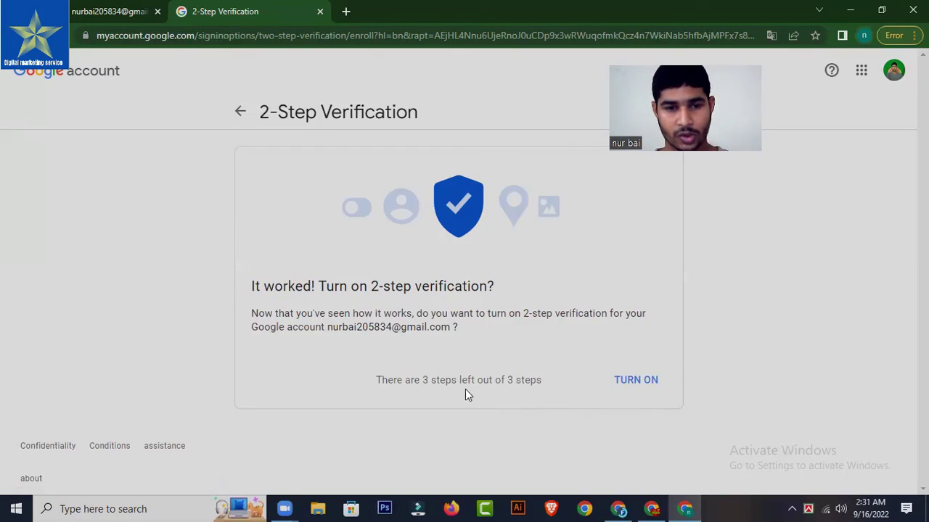
Turn on 2-Step Verification and review the second-step options on the page
{"action": "left_click", "coordinate": [625, 381]}
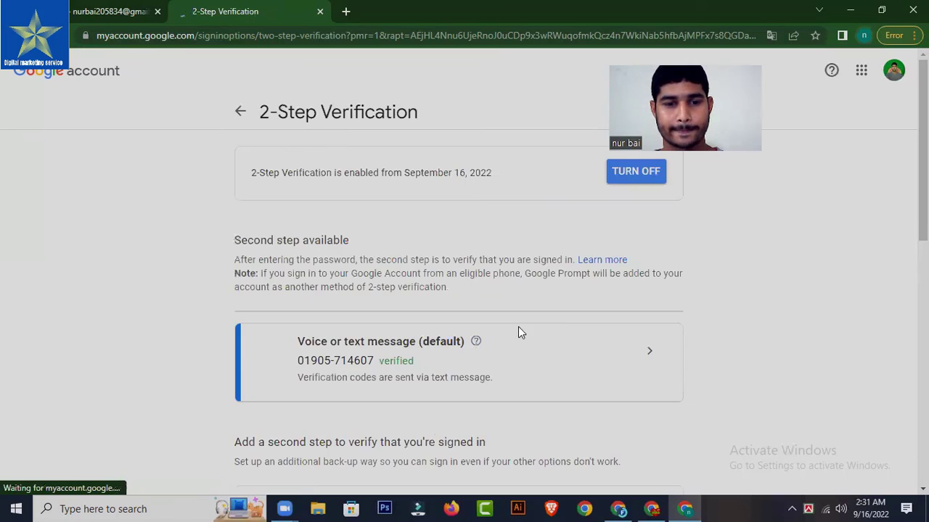
{"action": "scroll", "coordinate": [322, 292], "scroll_direction": "down", "scroll_amount": 8}
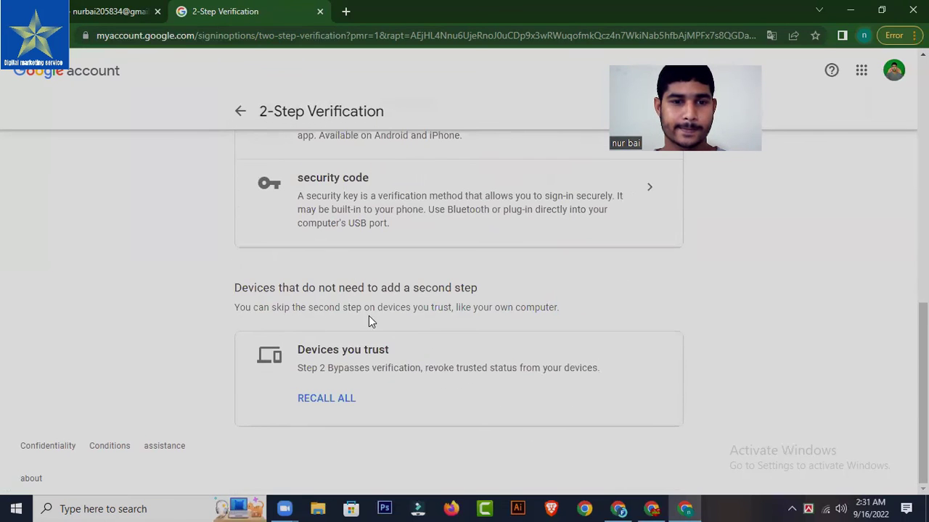
{"action": "scroll", "coordinate": [360, 324], "scroll_direction": "up", "scroll_amount": 8}
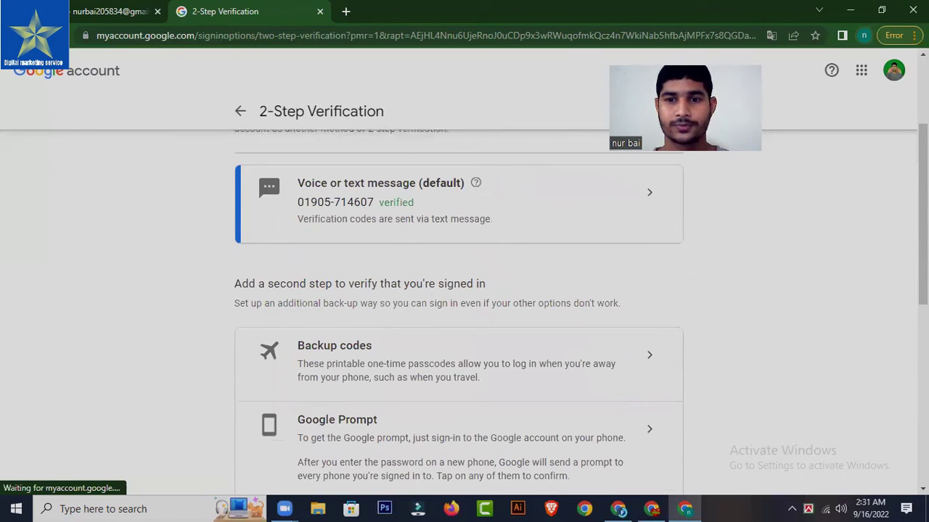